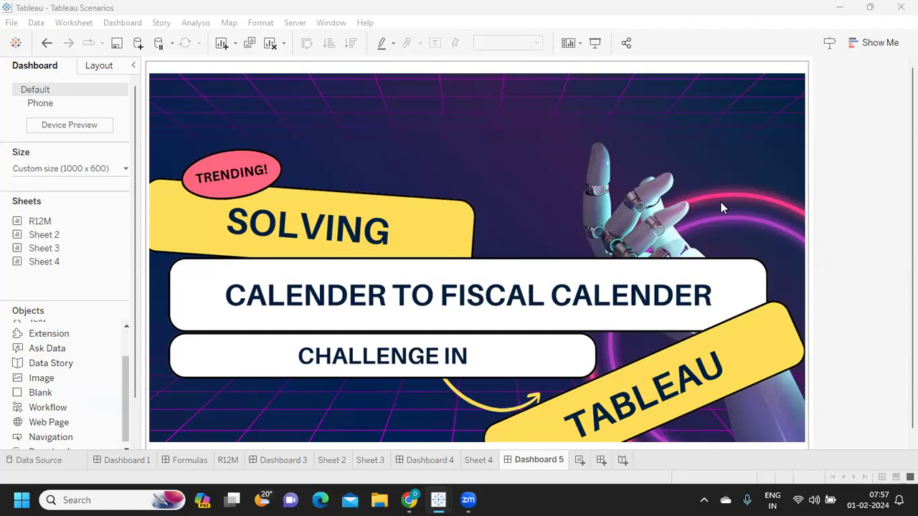
In Book1, switch Select Calender to Calender, then back to Fiscal Year
{"action": "mouse_move", "coordinate": [436, 496]}
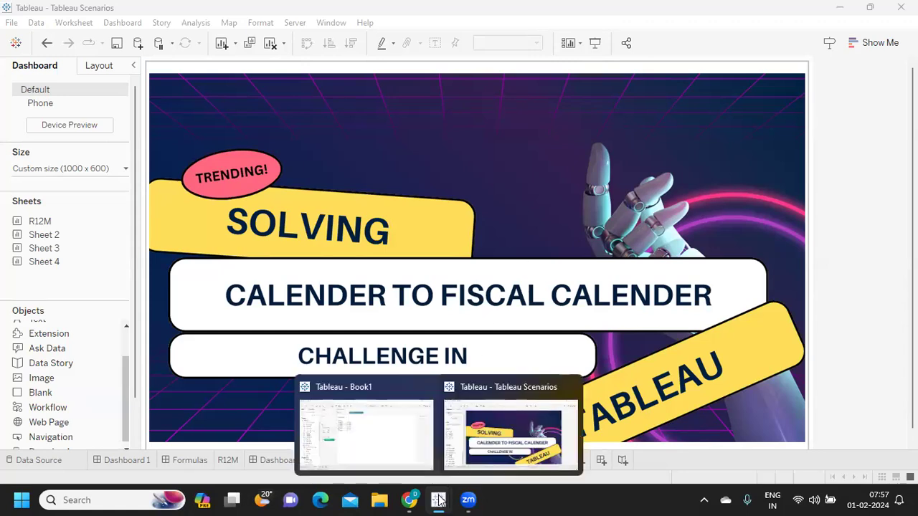
{"action": "left_click", "coordinate": [403, 445]}
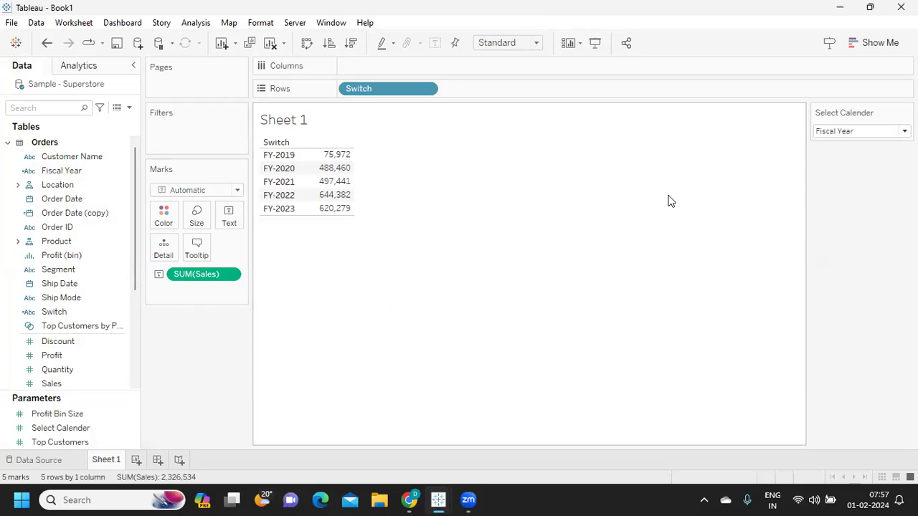
{"action": "left_click", "coordinate": [831, 132]}
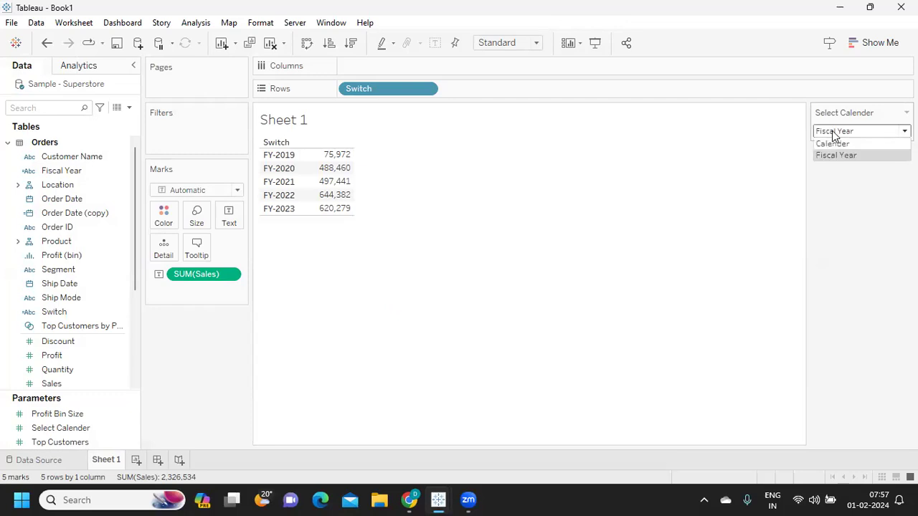
{"action": "left_click", "coordinate": [839, 147]}
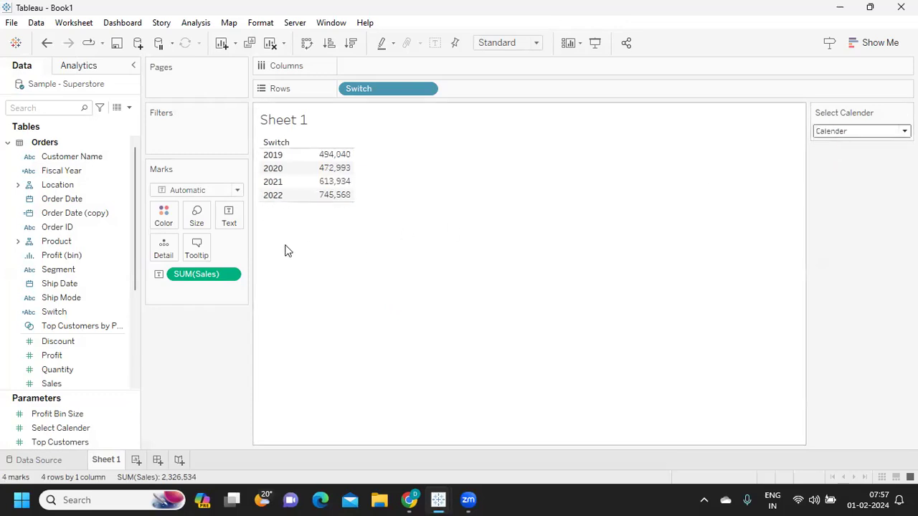
{"action": "left_click", "coordinate": [830, 134]}
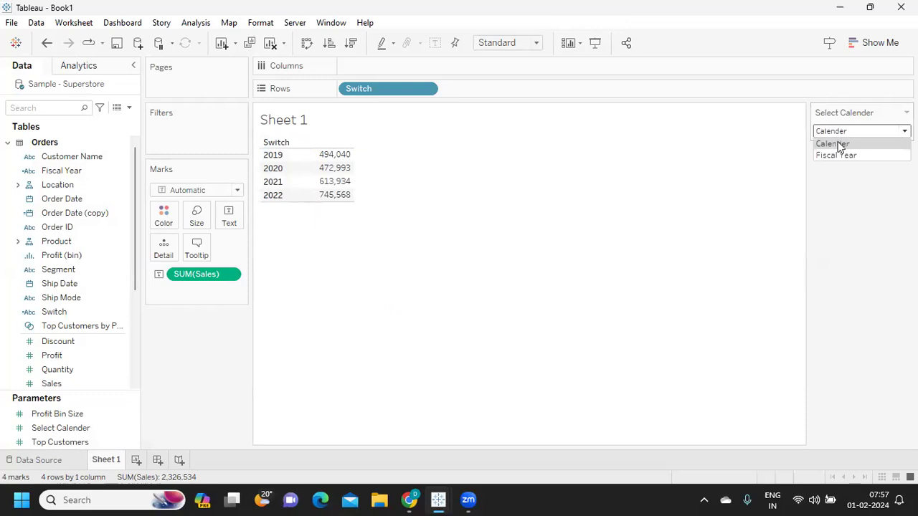
{"action": "left_click", "coordinate": [838, 153]}
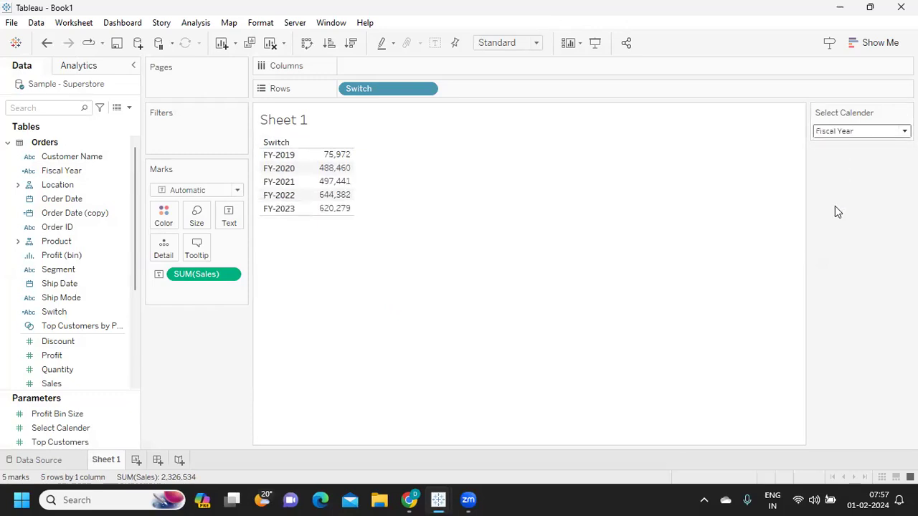
Back in Tableau Scenarios, add a new worksheet and expand the Orders fields
{"action": "mouse_move", "coordinate": [438, 500]}
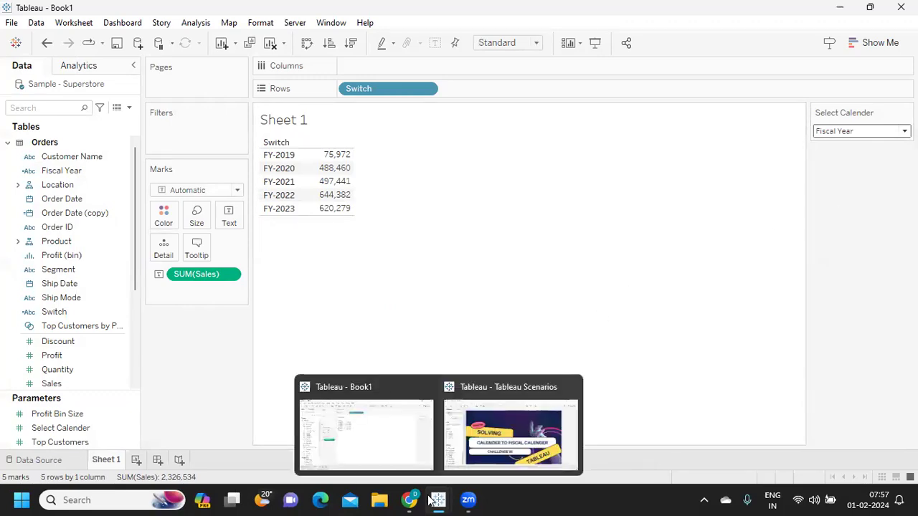
{"action": "left_click", "coordinate": [504, 434]}
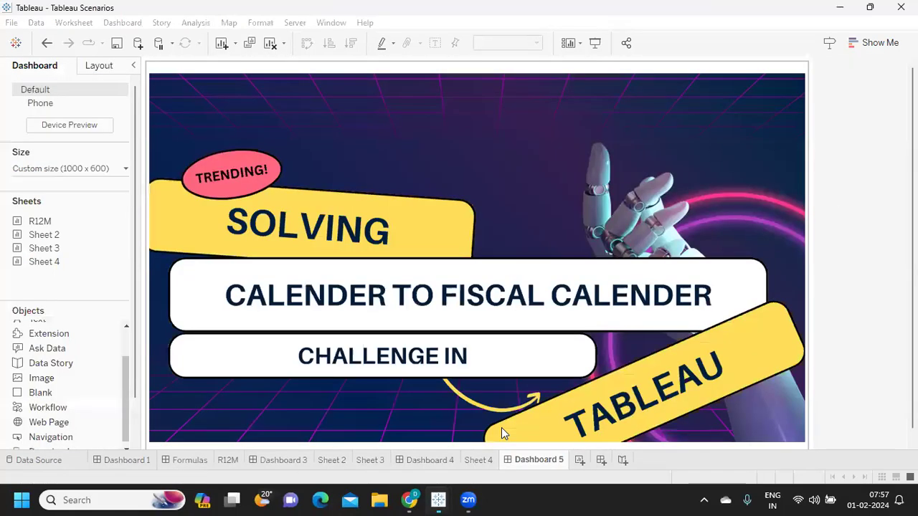
{"action": "left_click", "coordinate": [579, 460]}
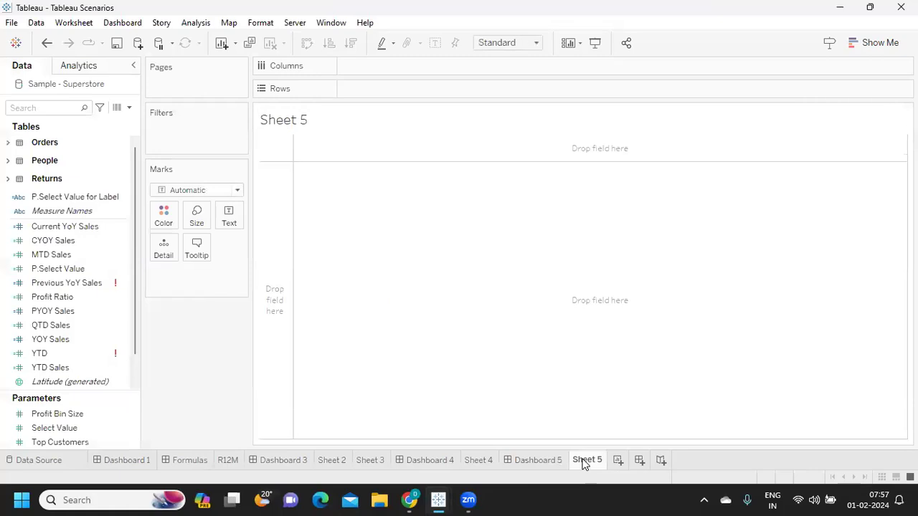
{"action": "left_click", "coordinate": [7, 143]}
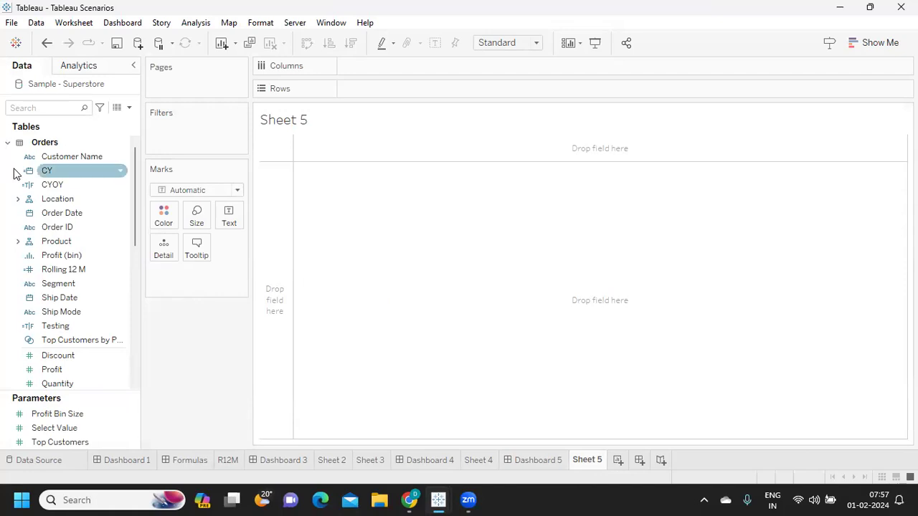
Put Order Date on Rows, drill to quarters and months, then remove all date pills
{"action": "left_click_drag", "start_coordinate": [46, 213], "coordinate": [445, 89]}
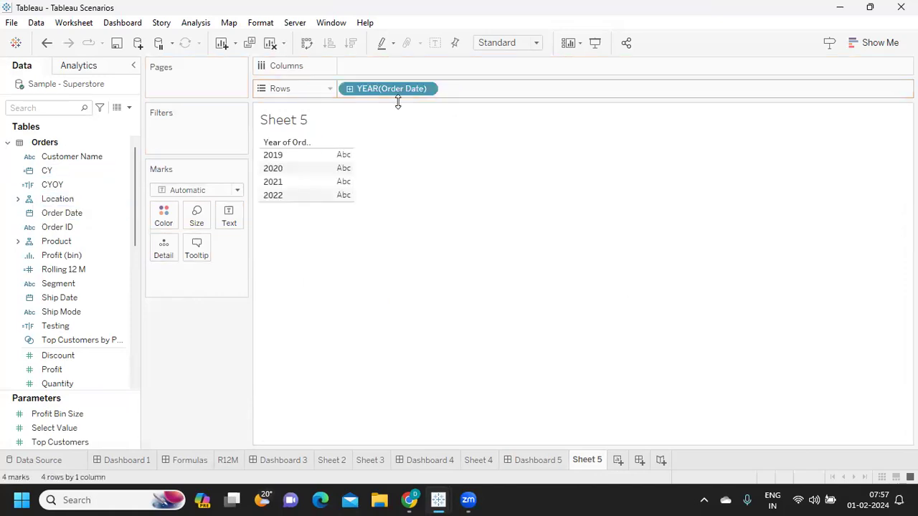
{"action": "left_click", "coordinate": [349, 89]}
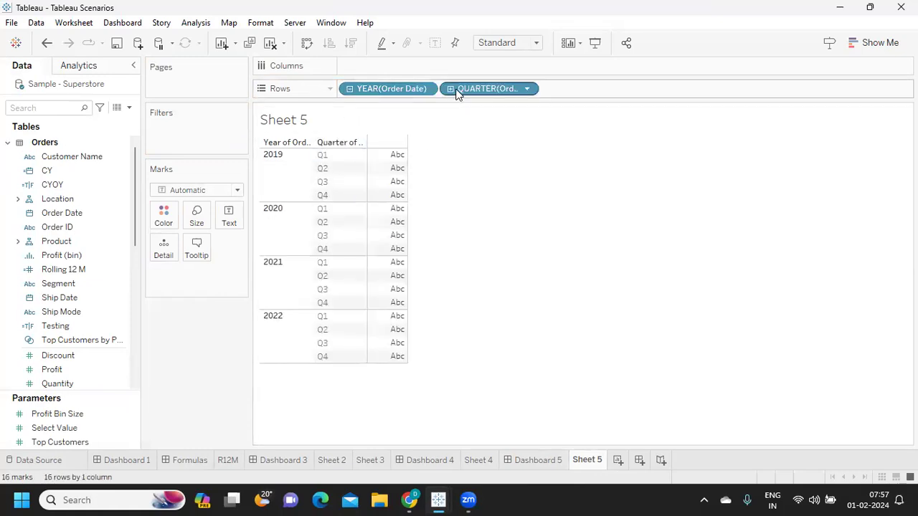
{"action": "left_click", "coordinate": [451, 88]}
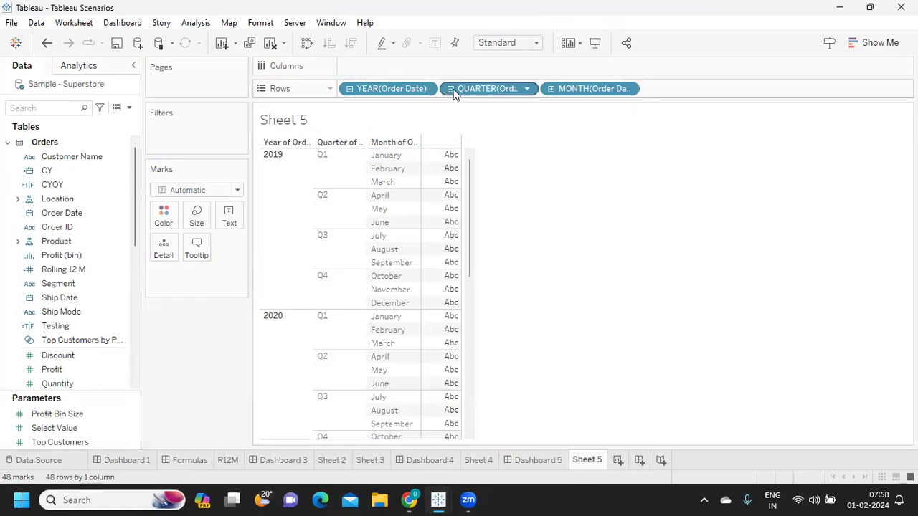
{"action": "left_click_drag", "start_coordinate": [465, 91], "coordinate": [541, 217]}
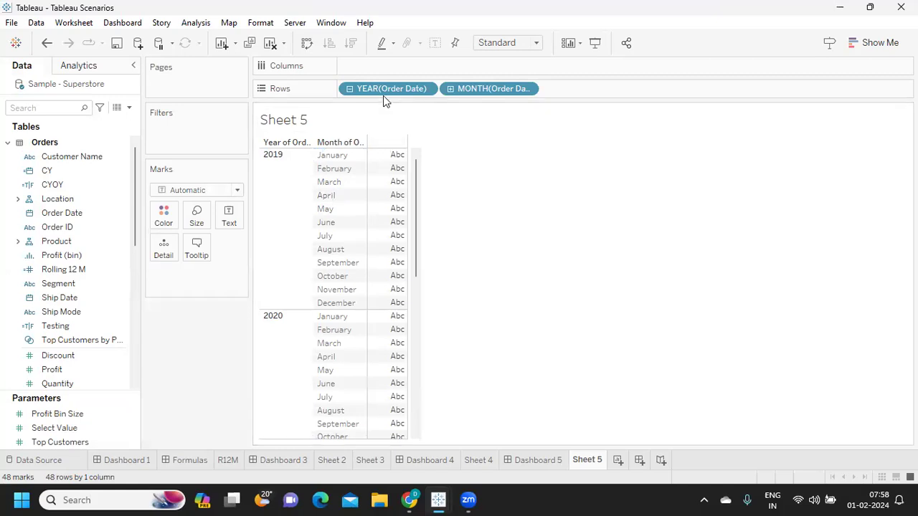
{"action": "left_click", "coordinate": [349, 89]}
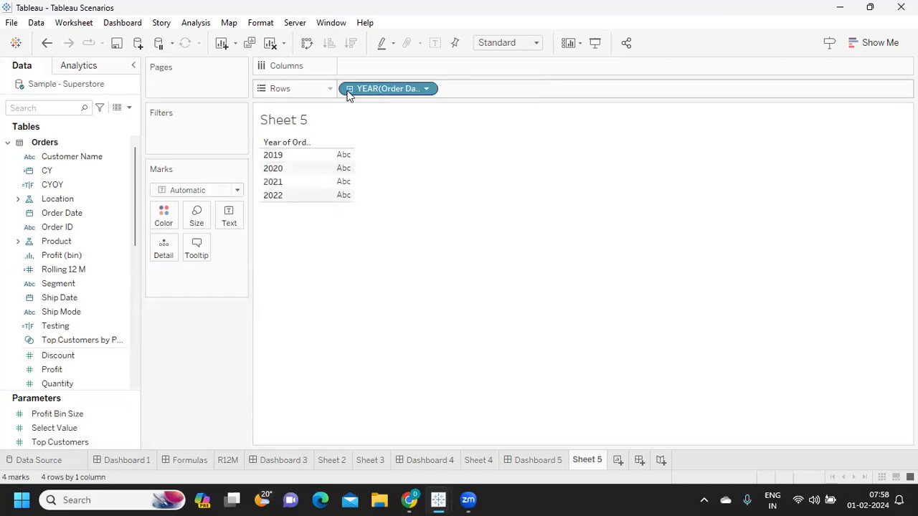
{"action": "left_click_drag", "start_coordinate": [373, 88], "coordinate": [502, 258]}
Bring up the Fiscal Year Start choices under Order Date's Default Properties
{"action": "left_click", "coordinate": [75, 213]}
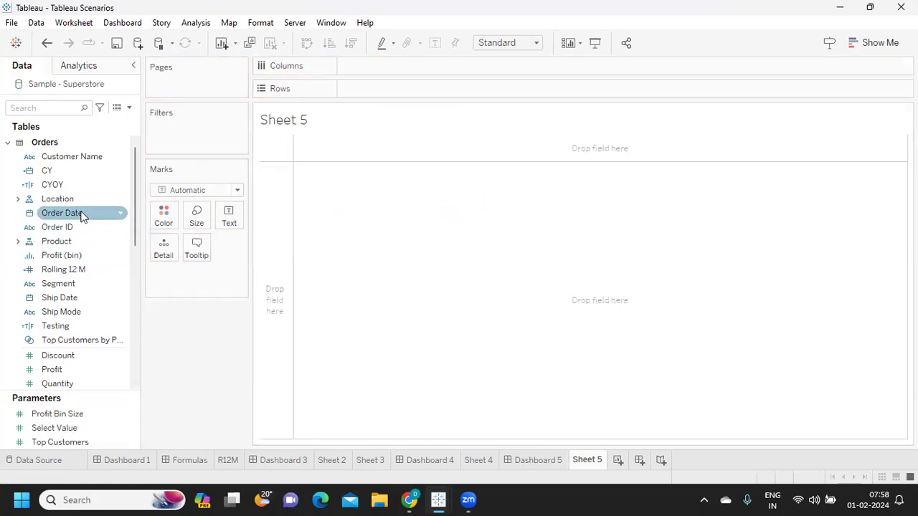
{"action": "left_click", "coordinate": [88, 214]}
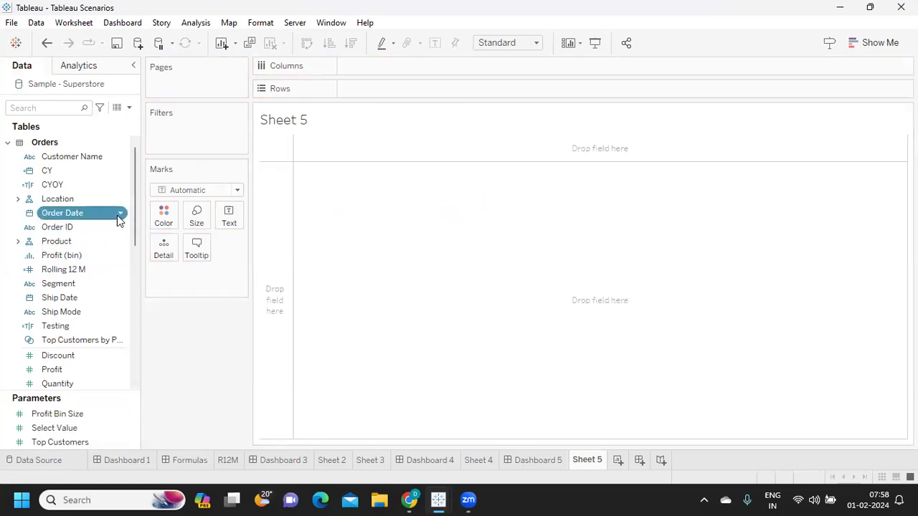
{"action": "left_click", "coordinate": [120, 214]}
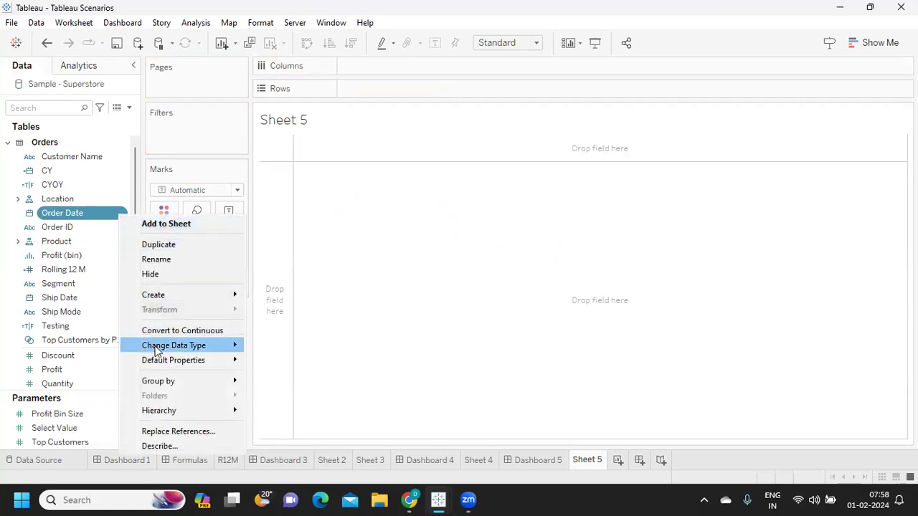
{"action": "mouse_move", "coordinate": [159, 361]}
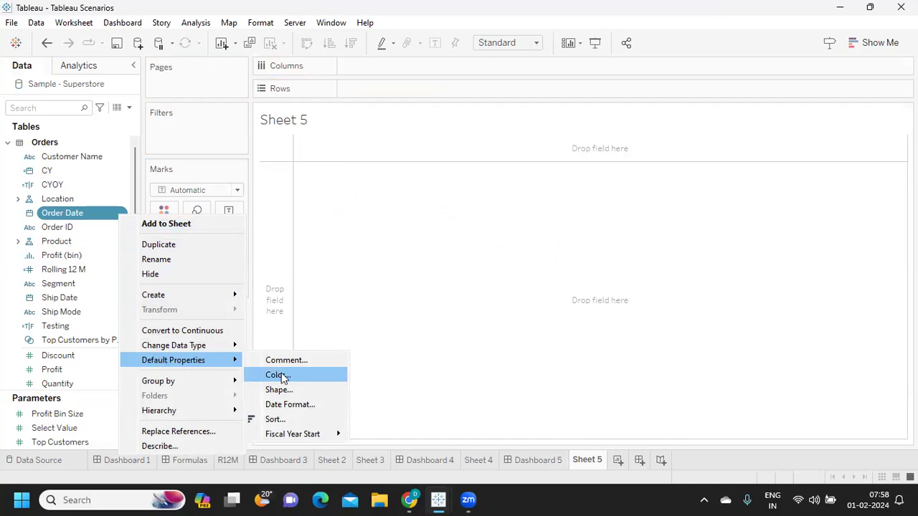
{"action": "mouse_move", "coordinate": [291, 434]}
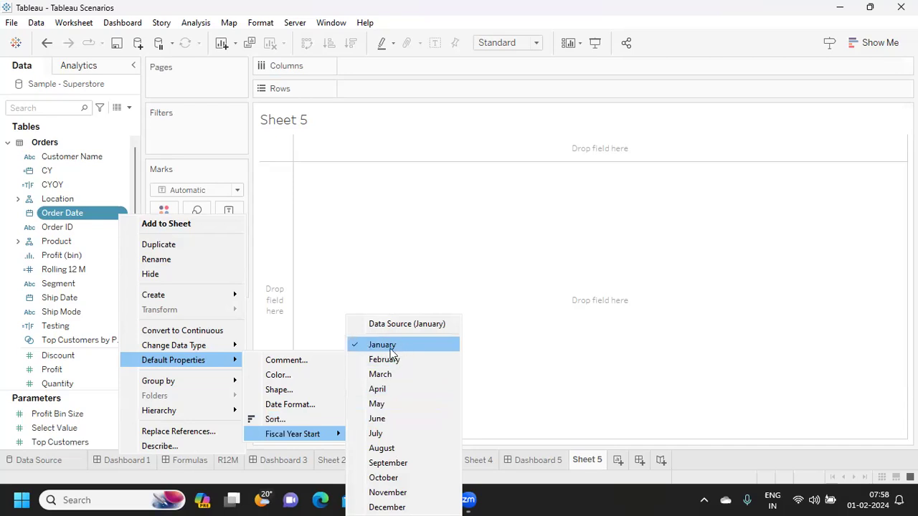
Start Order Date's fiscal year in April and list FY 2019–FY 2023 on Rows
{"action": "left_click", "coordinate": [380, 388]}
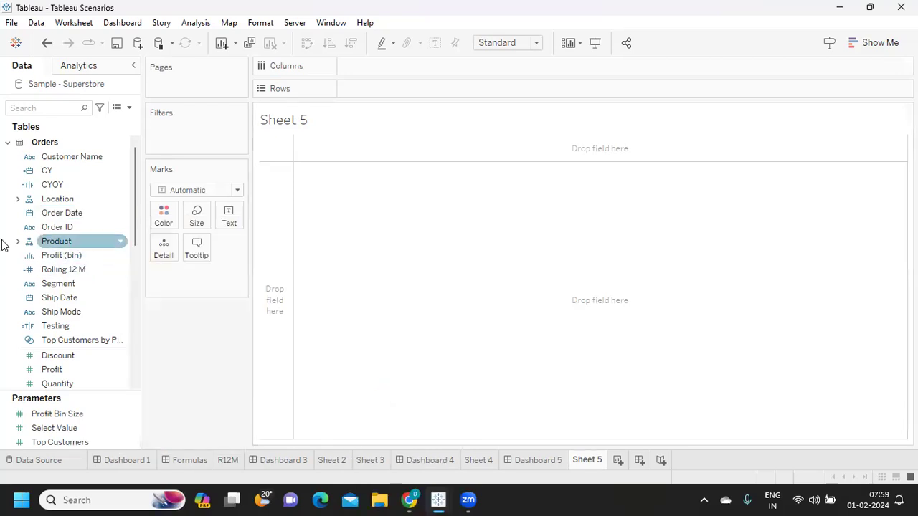
{"action": "left_click_drag", "start_coordinate": [63, 213], "coordinate": [380, 90]}
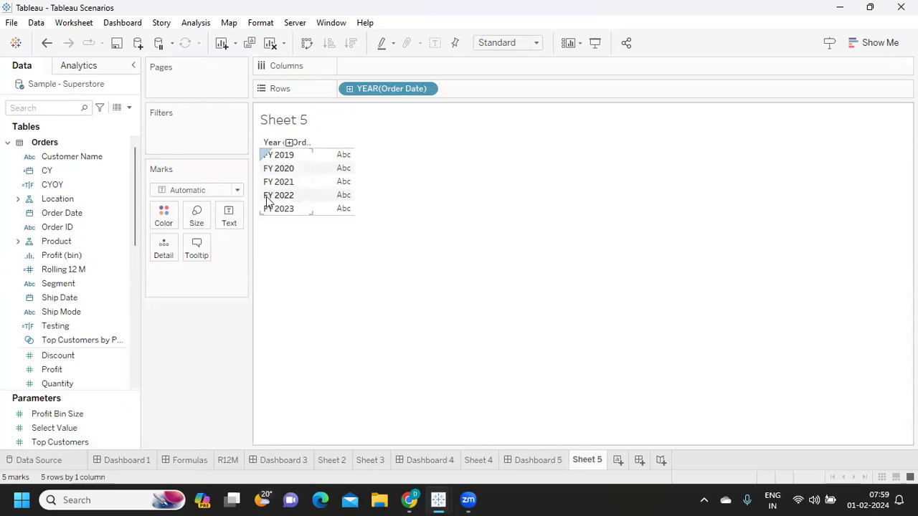
{"action": "left_click", "coordinate": [349, 90]}
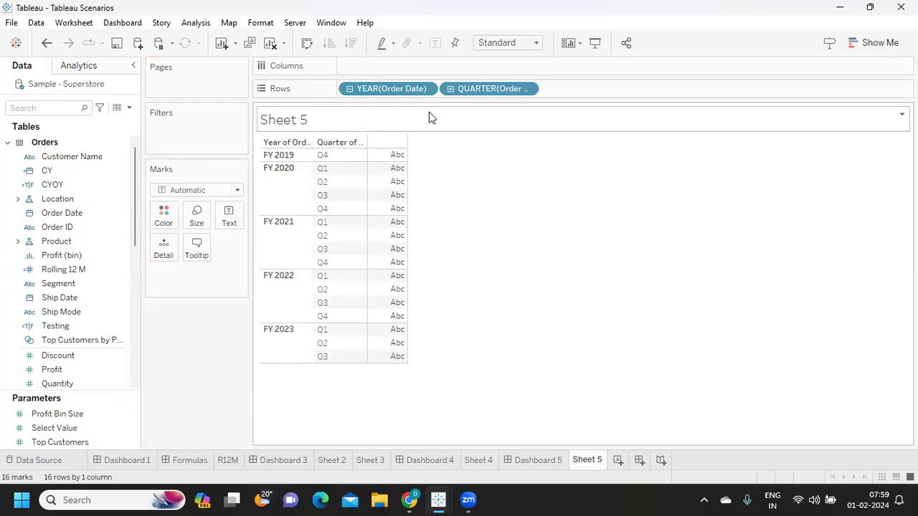
{"action": "left_click", "coordinate": [451, 89]}
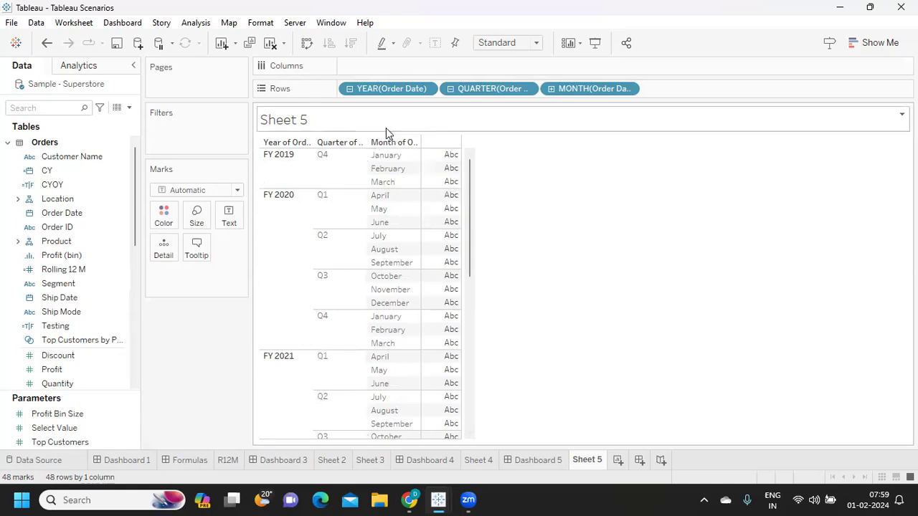
{"action": "left_click", "coordinate": [350, 89]}
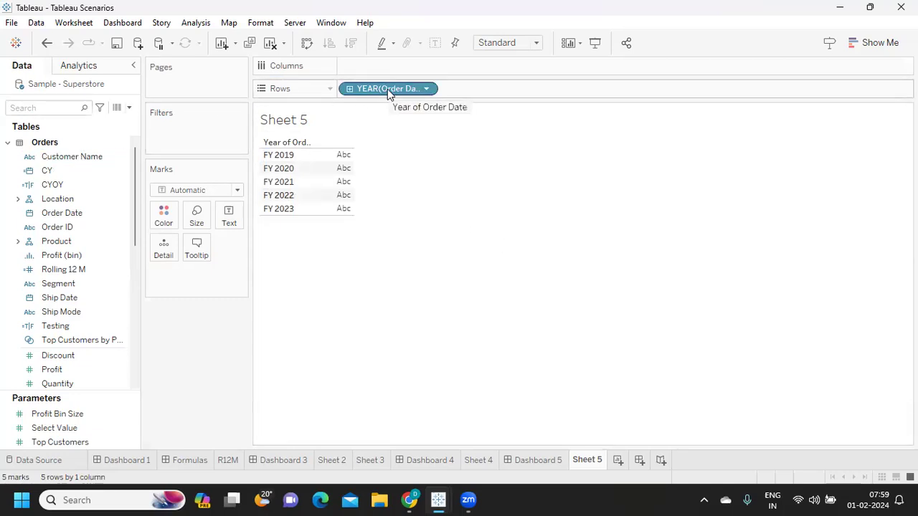
Clear the fiscal years from Rows and set Order Date's fiscal year start to January
{"action": "left_click_drag", "start_coordinate": [387, 89], "coordinate": [412, 147]}
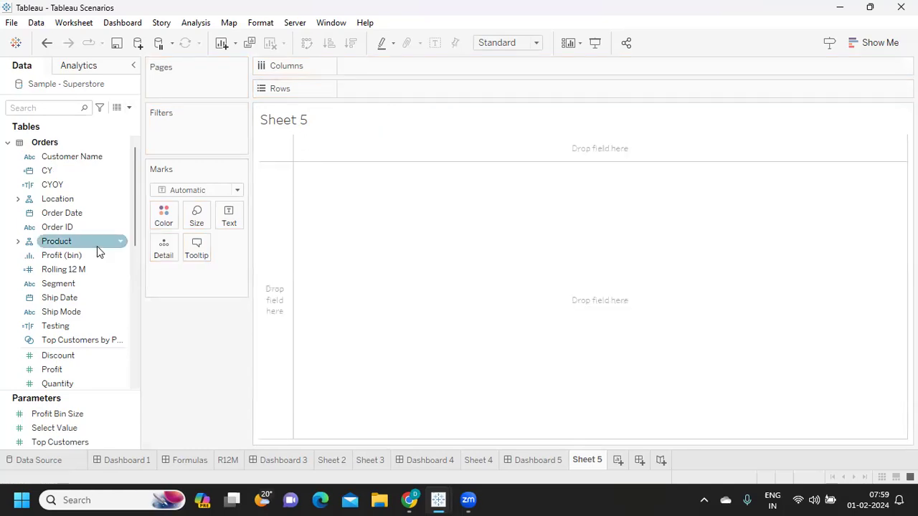
{"action": "left_click", "coordinate": [120, 217]}
{"action": "right_click", "coordinate": [120, 217]}
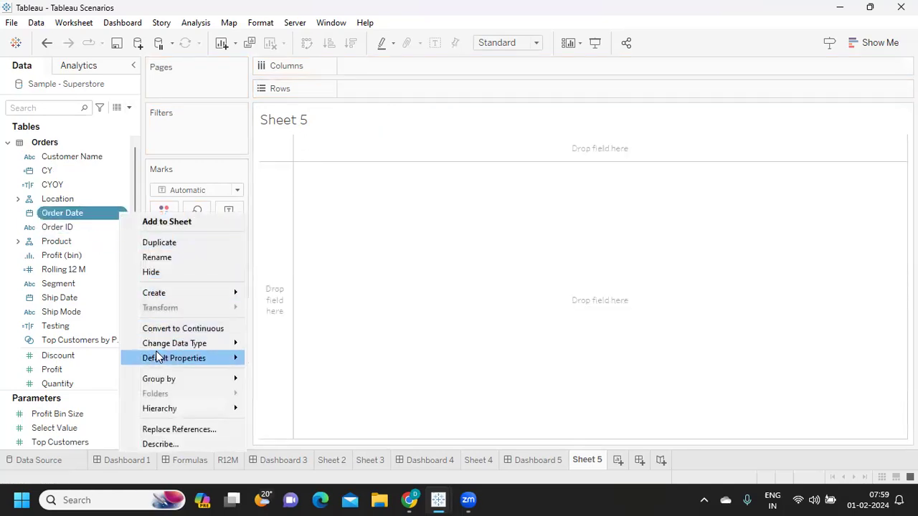
{"action": "mouse_move", "coordinate": [233, 360]}
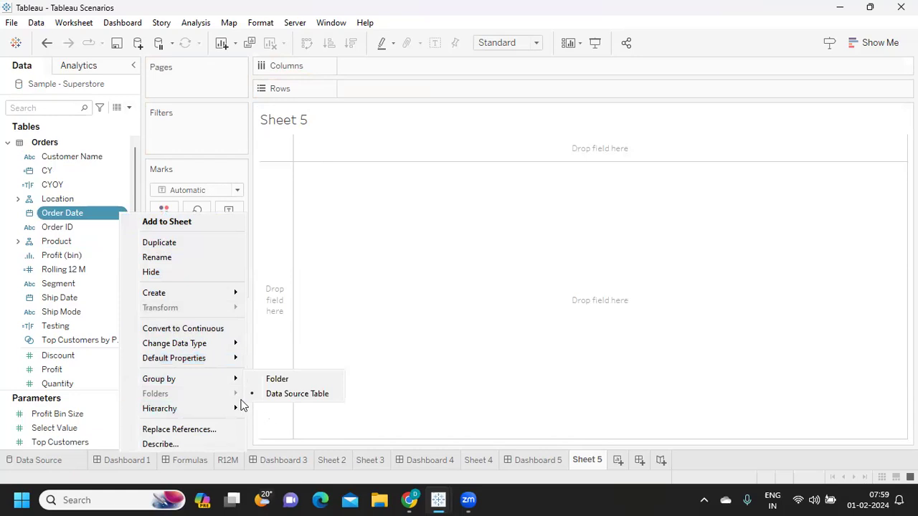
{"action": "mouse_move", "coordinate": [276, 429]}
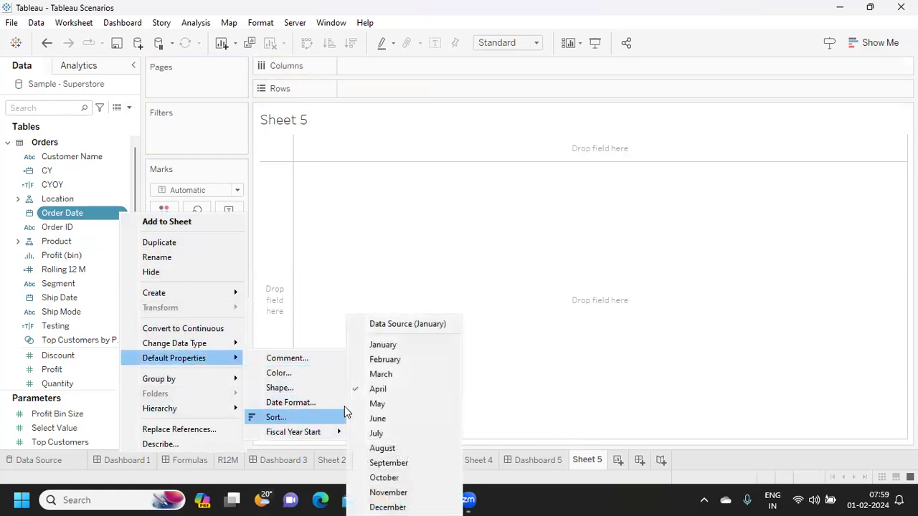
{"action": "left_click", "coordinate": [393, 345]}
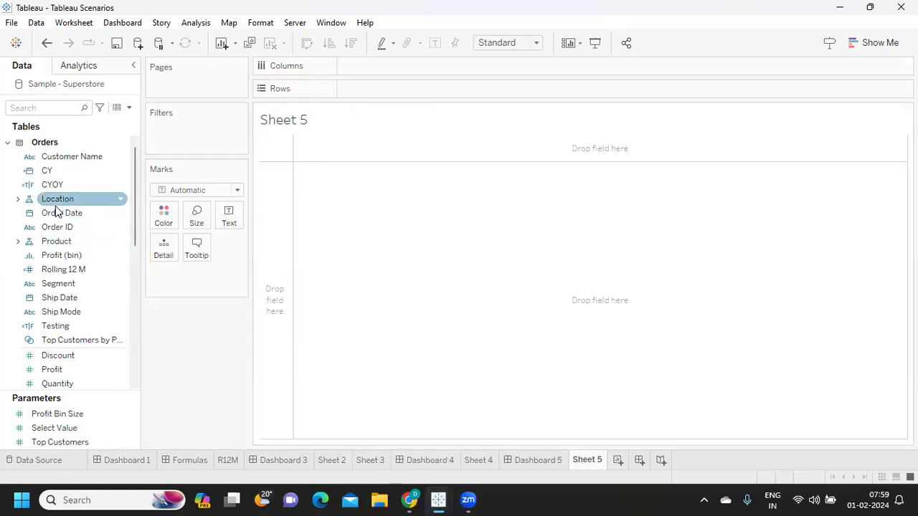
{"action": "left_click_drag", "start_coordinate": [56, 201], "coordinate": [337, 100]}
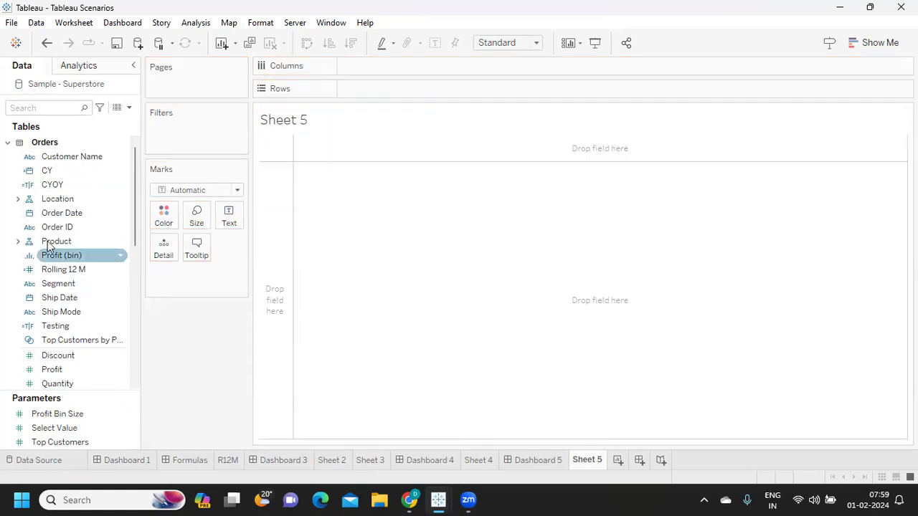
Place Order Date on Rows, drill into quarters and months, then collapse to years 2019–2022
{"action": "left_click_drag", "start_coordinate": [53, 214], "coordinate": [355, 91]}
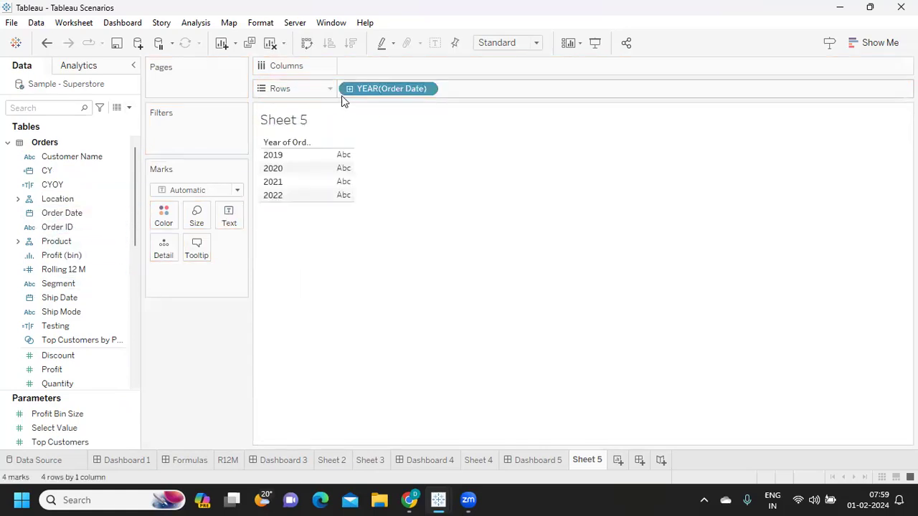
{"action": "left_click", "coordinate": [350, 89]}
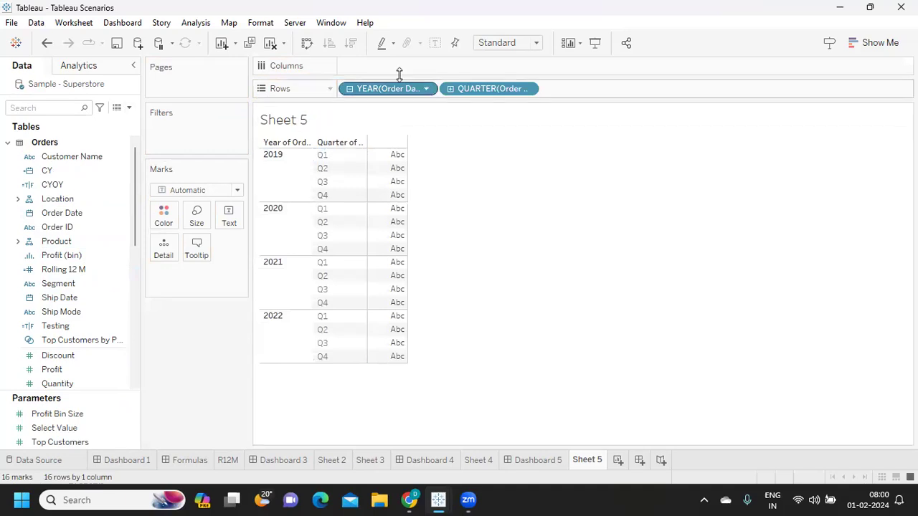
{"action": "left_click", "coordinate": [450, 89]}
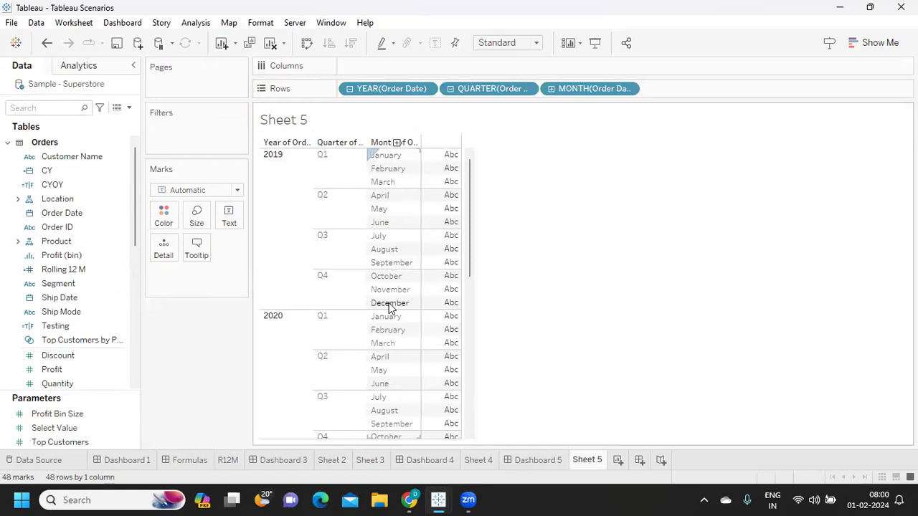
{"action": "left_click", "coordinate": [349, 89]}
Create a new calculated field named Fiscal Year
{"action": "left_click", "coordinate": [129, 108]}
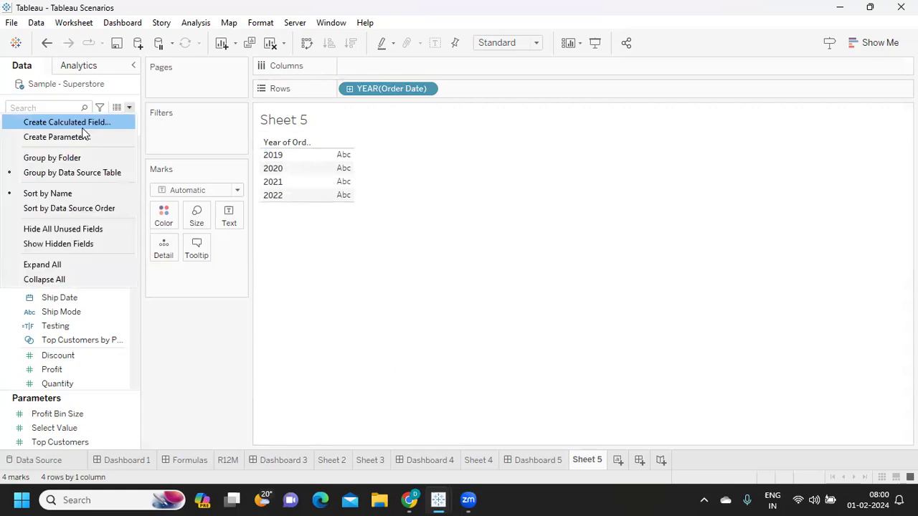
{"action": "left_click", "coordinate": [85, 123]}
{"action": "type", "text": "F"}
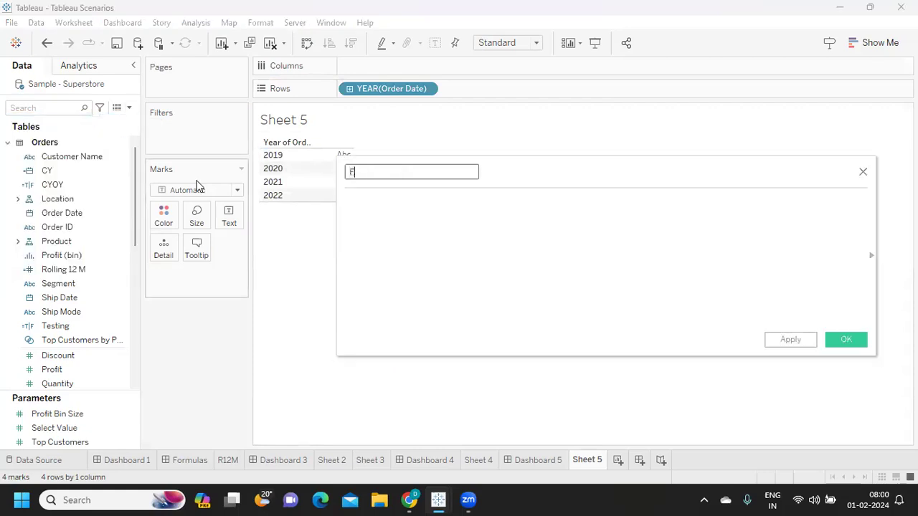
{"action": "type", "text": "iscal Year"}
{"action": "key", "text": "Tab"}
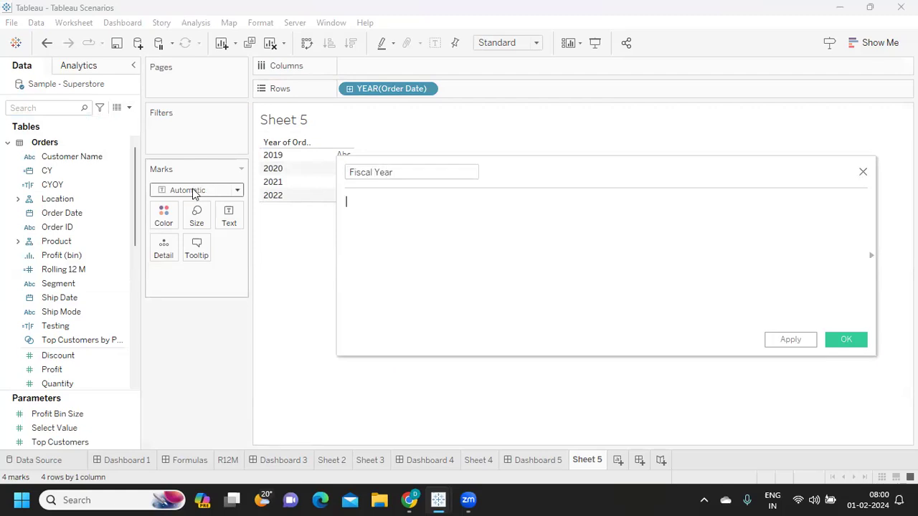
Enter IF MONTH([Order Date])>=4 THEN YEAR([Order Date])+1 in the formula
{"action": "type", "text": "IF mon"}
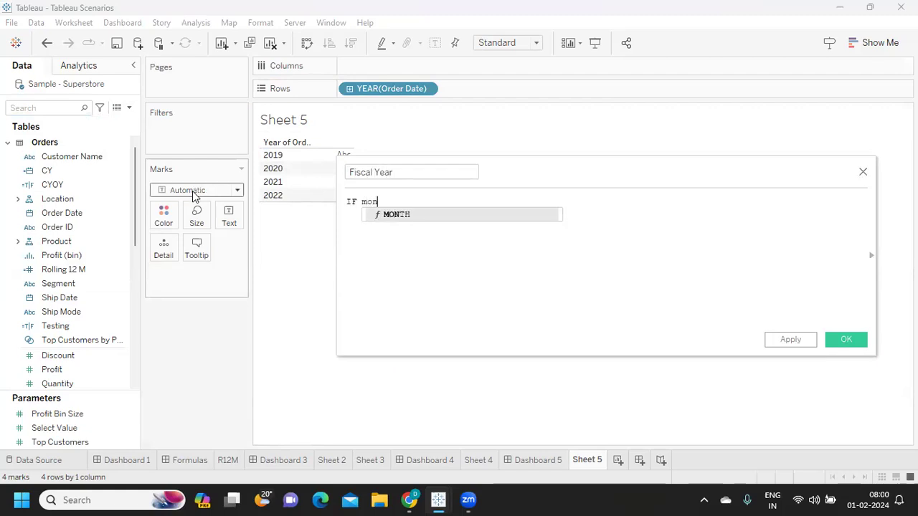
{"action": "key", "text": "Return"}
{"action": "type", "text": "ord"}
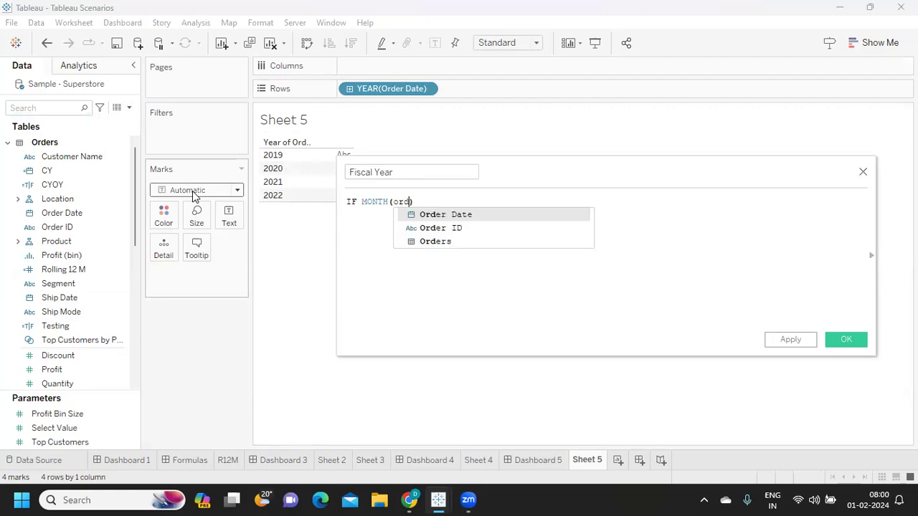
{"action": "key", "text": "Return"}
{"action": "type", "text": ")>="}
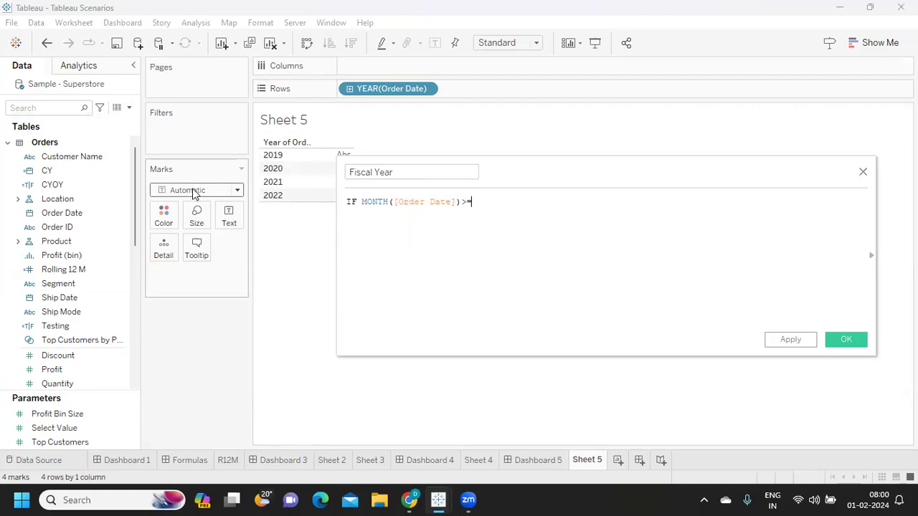
{"action": "type", "text": "4"}
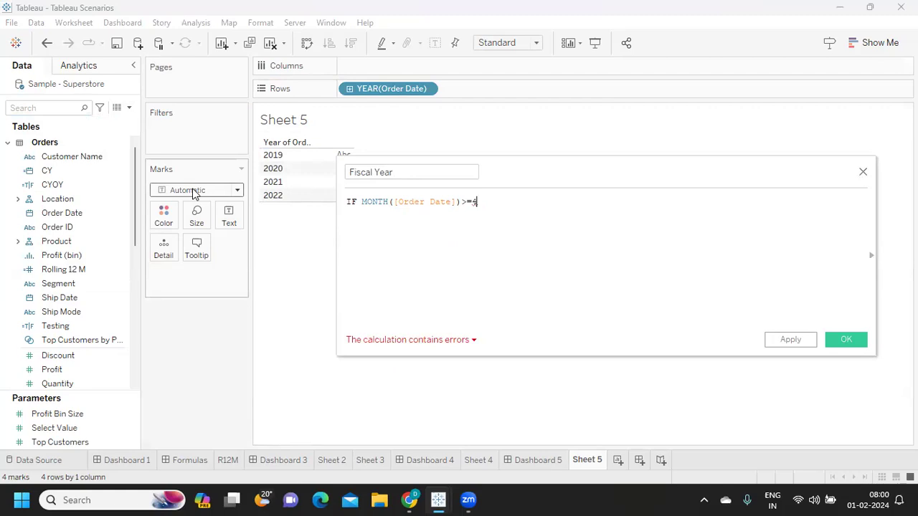
{"action": "type", "text": "THEN "}
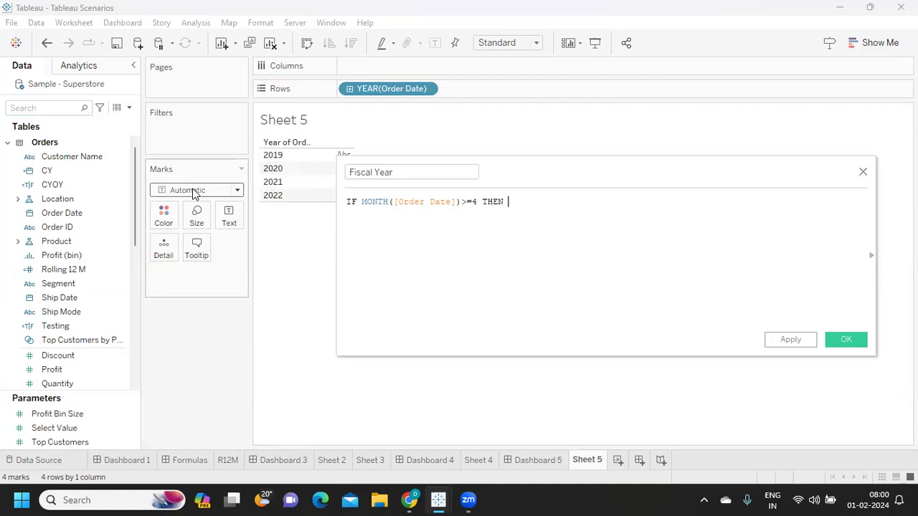
{"action": "type", "text": "year"}
{"action": "key", "text": "Return"}
{"action": "type", "text": "ord)"}
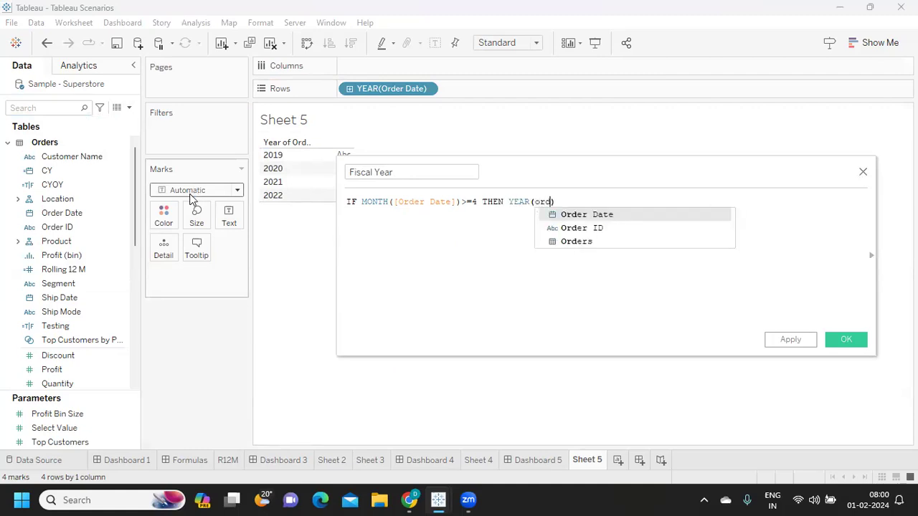
{"action": "key", "text": "Return"}
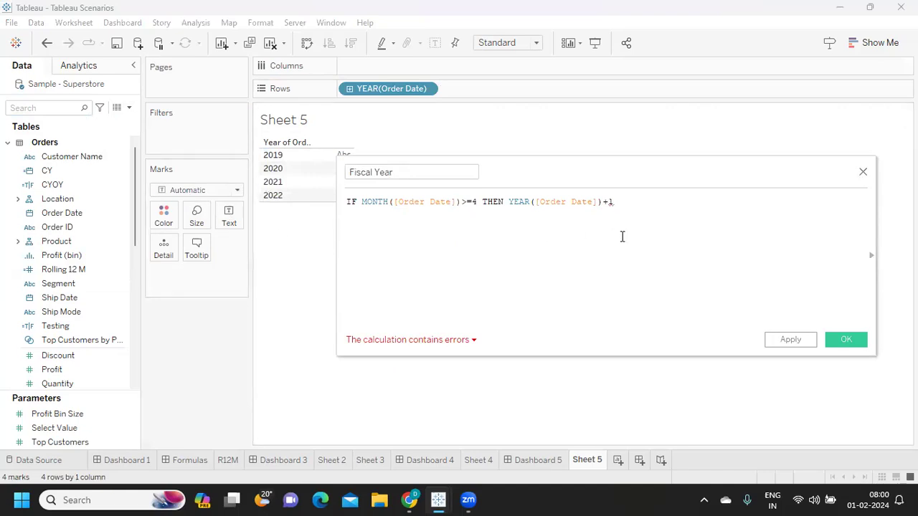
Finish the formula with ELSE YEAR([Order Date]) END
{"action": "type", "text": "e"}
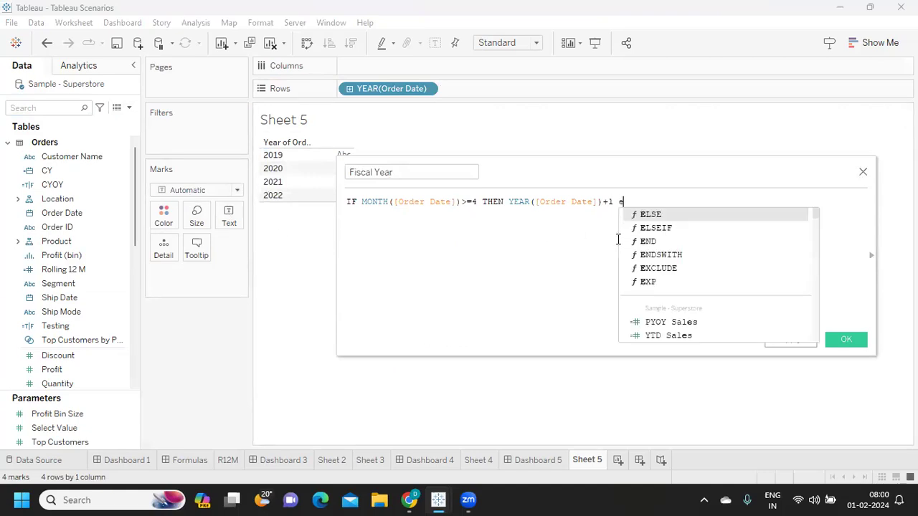
{"action": "key", "text": "Return"}
{"action": "type", "text": "y"}
{"action": "key", "text": "Return"}
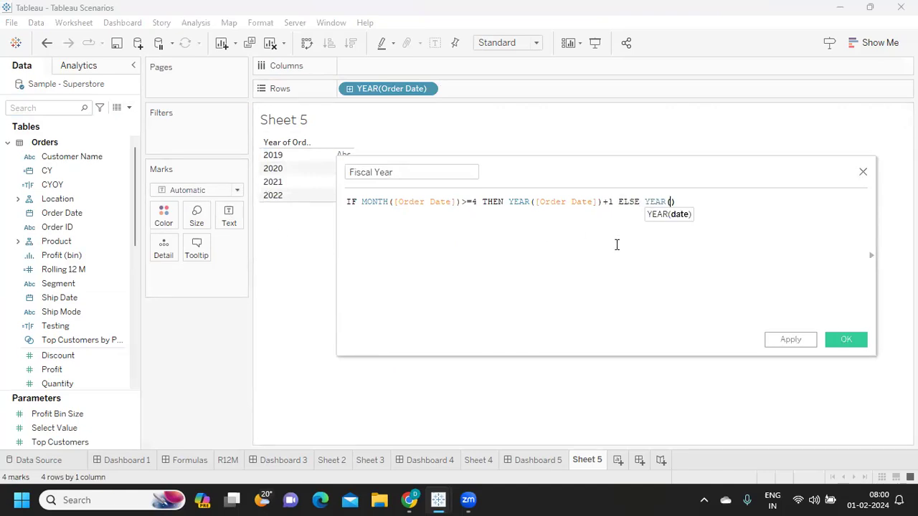
{"action": "type", "text": "or"}
{"action": "key", "text": "Down"}
{"action": "key", "text": "Return"}
{"action": "key", "text": "Right"}
{"action": "type", "text": "end"}
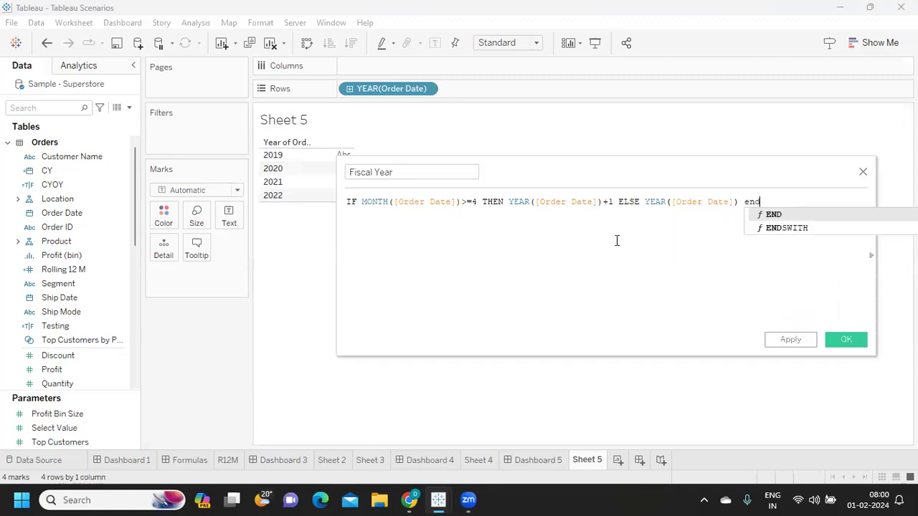
{"action": "key", "text": "Return"}
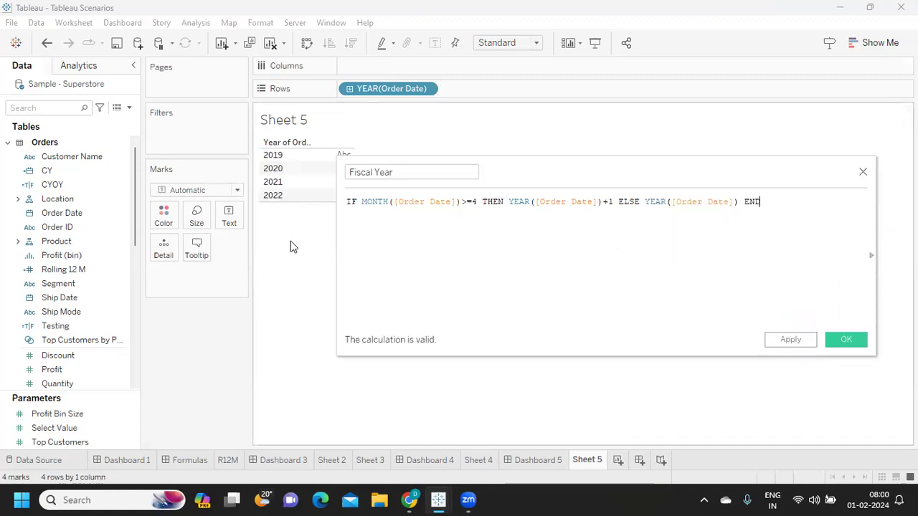
Wrap the Fiscal Year formula as 'FY-'+STR(IF … END) and apply it
{"action": "left_click", "coordinate": [347, 201]}
{"action": "key", "text": "Return"}
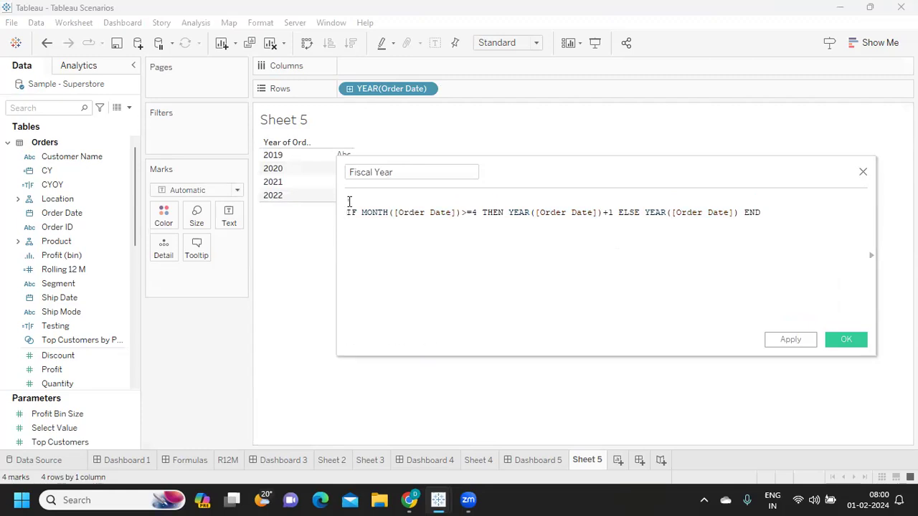
{"action": "type", "text": "IF"}
{"action": "type", "text": "Y-'"}
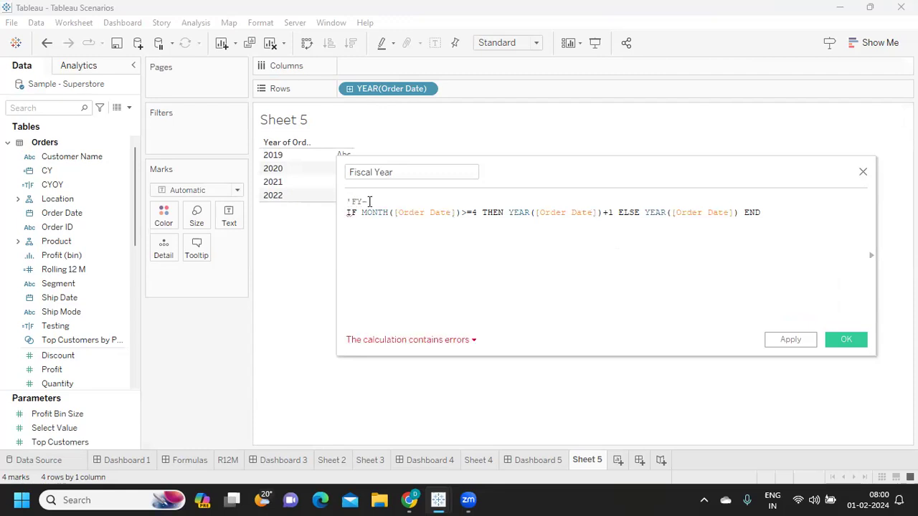
{"action": "left_click_drag", "start_coordinate": [371, 201], "coordinate": [345, 202]}
{"action": "left_click", "coordinate": [349, 213]}
{"action": "type", "text": "+"}
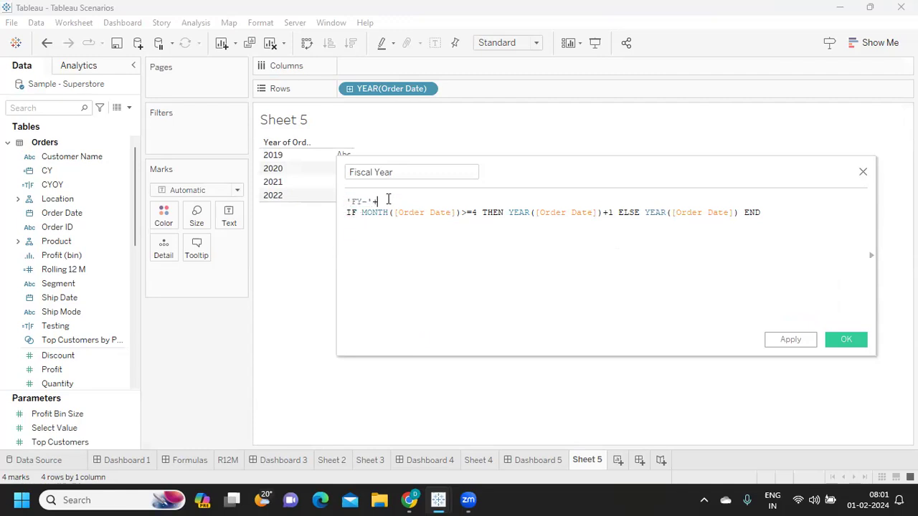
{"action": "type", "text": "str"}
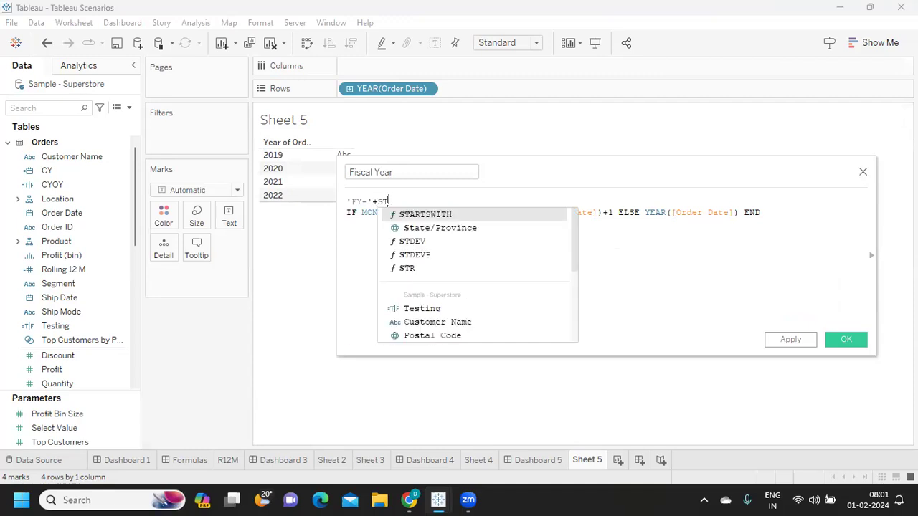
{"action": "key", "text": "Return"}
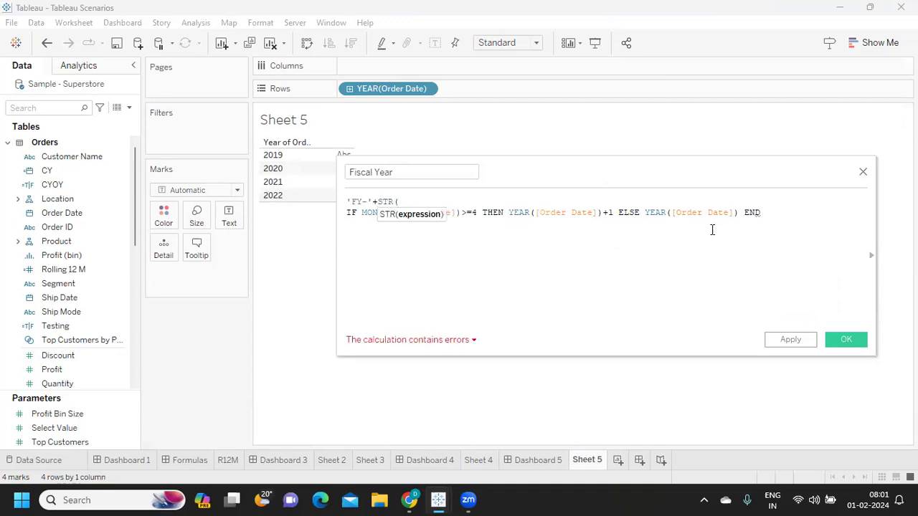
{"action": "left_click", "coordinate": [774, 212]}
{"action": "type", "text": ")"}
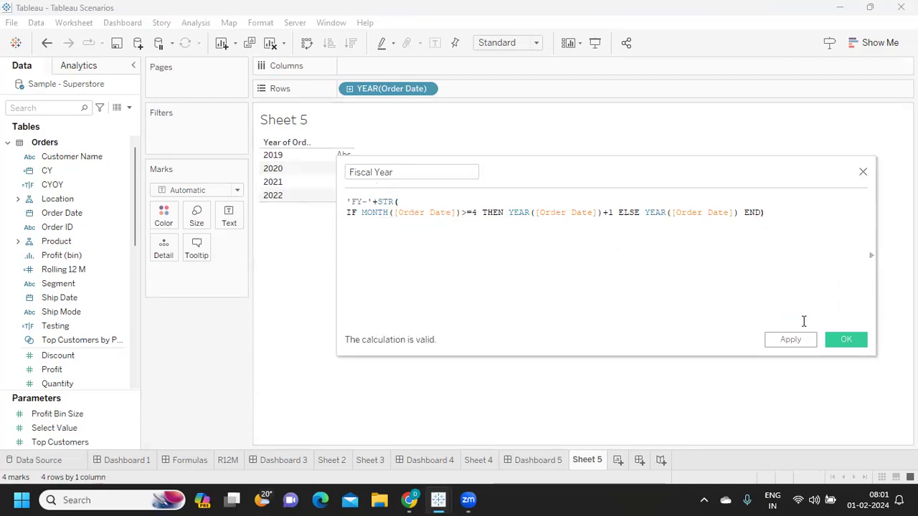
{"action": "left_click", "coordinate": [801, 342]}
Save the calculation and place Fiscal Year ahead of YEAR(Order Date) on Rows
{"action": "left_click", "coordinate": [840, 339]}
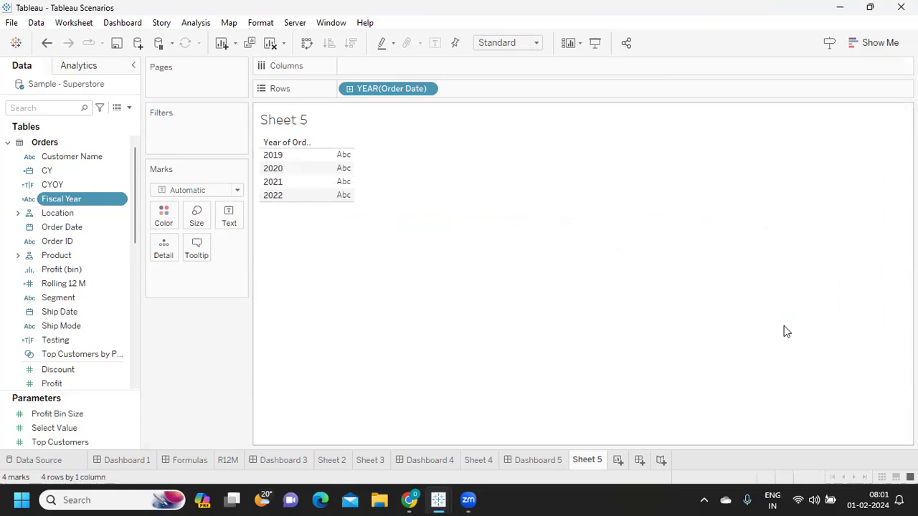
{"action": "left_click_drag", "start_coordinate": [119, 199], "coordinate": [471, 87]}
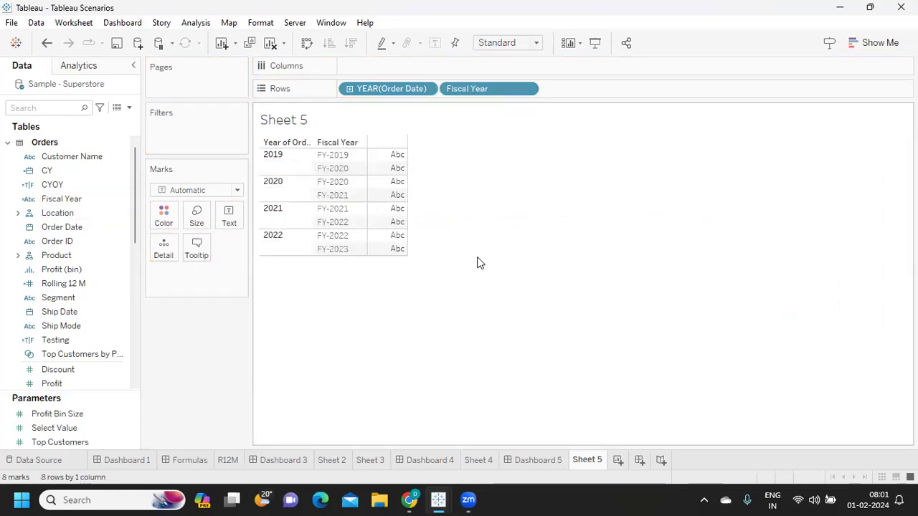
{"action": "left_click_drag", "start_coordinate": [365, 89], "coordinate": [594, 91]}
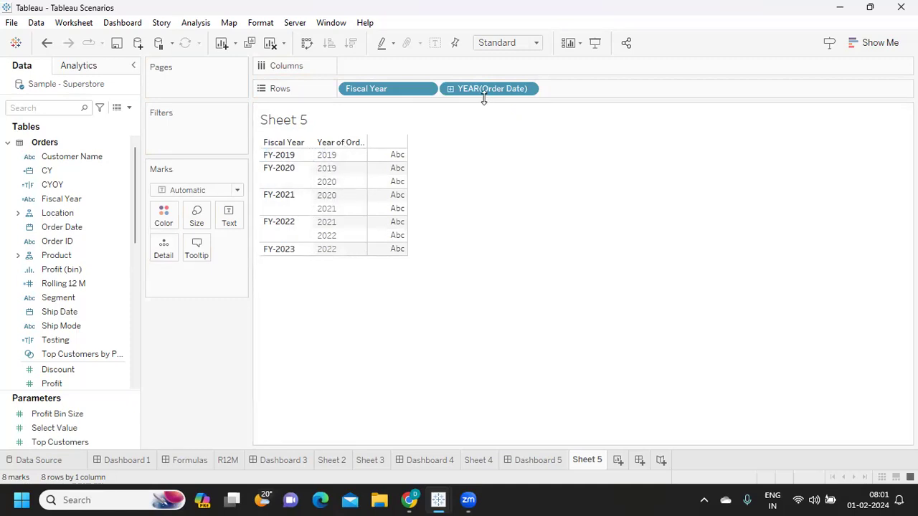
Turn the date pill into discrete Month, then drag Fiscal Year and MONTH(Order Date) off Rows
{"action": "left_click", "coordinate": [529, 89]}
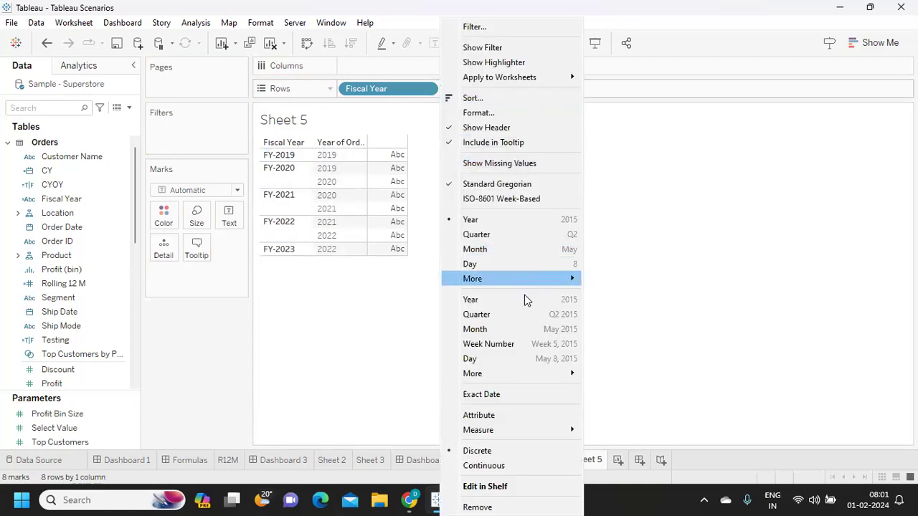
{"action": "left_click", "coordinate": [518, 334]}
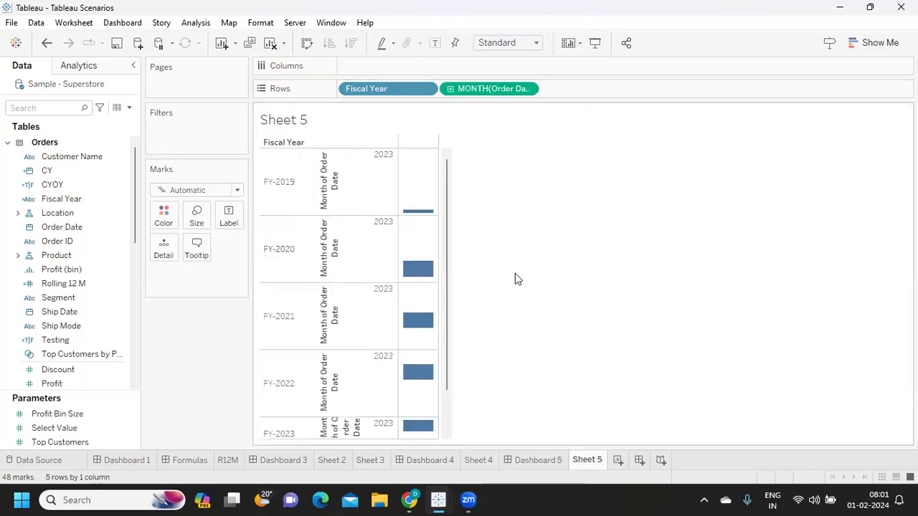
{"action": "left_click", "coordinate": [529, 89]}
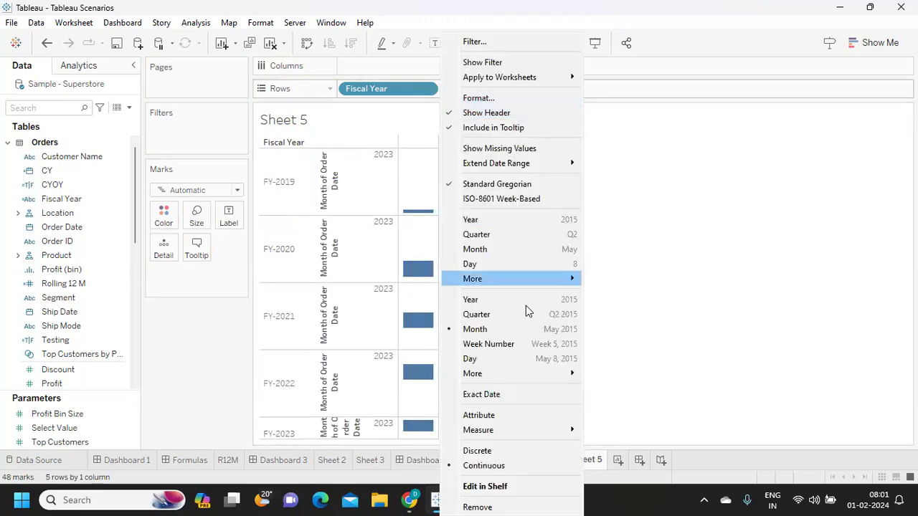
{"action": "left_click", "coordinate": [504, 451]}
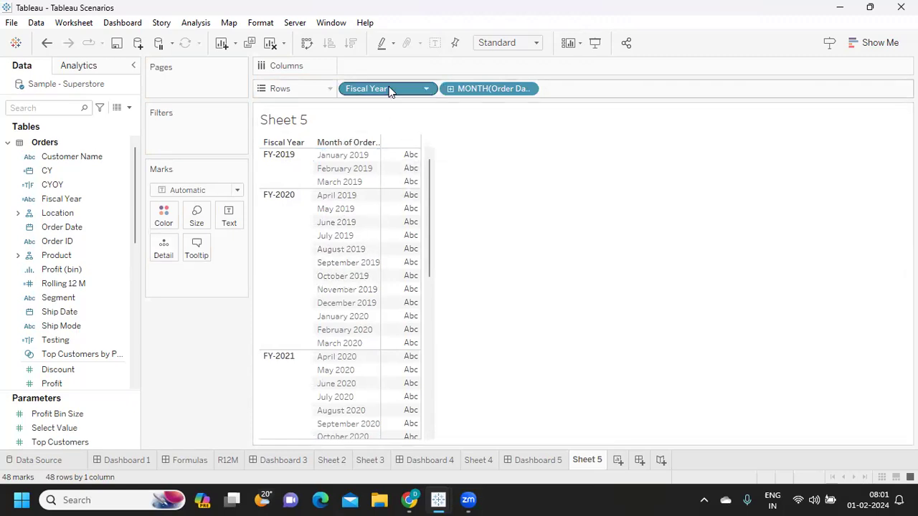
{"action": "left_click_drag", "start_coordinate": [389, 91], "coordinate": [519, 149]}
{"action": "left_click_drag", "start_coordinate": [366, 89], "coordinate": [528, 275]}
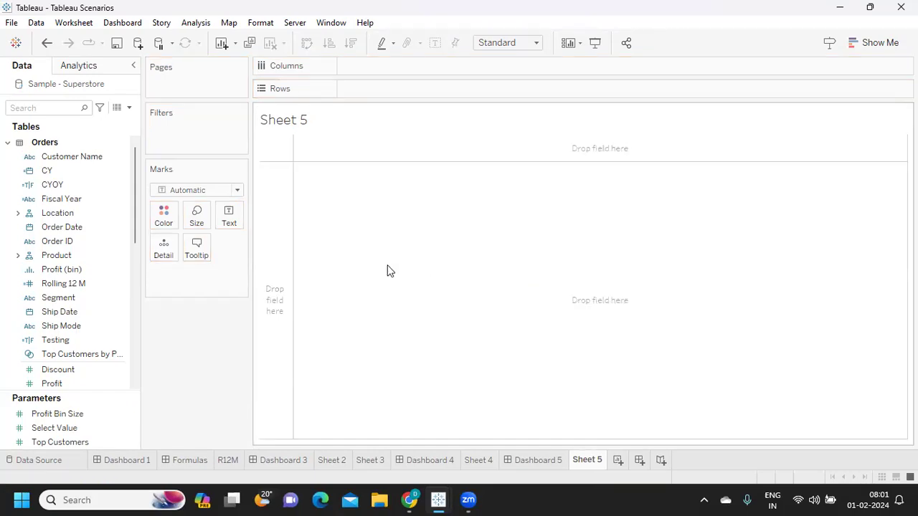
Start a new integer parameter named Choose Calender restricted to a list of values
{"action": "left_click", "coordinate": [131, 109]}
{"action": "left_click", "coordinate": [94, 136]}
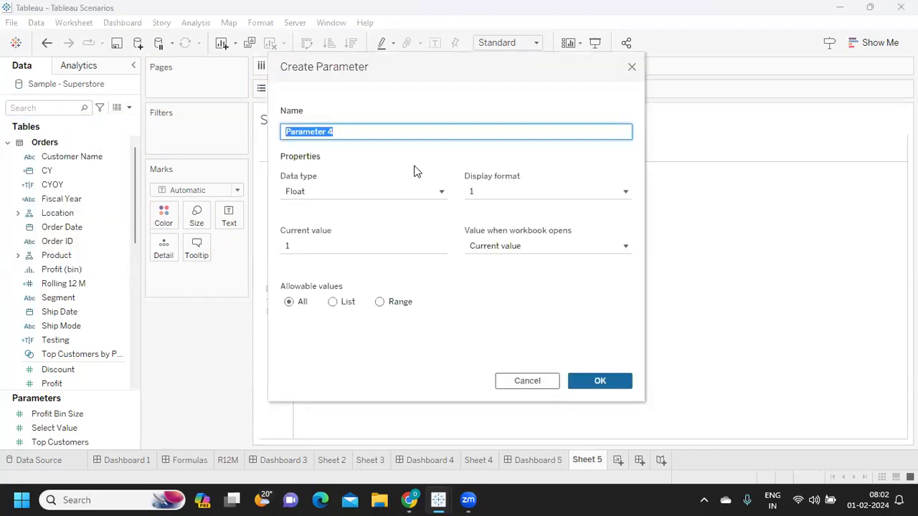
{"action": "type", "text": "cHOO"}
{"action": "key", "text": "BackSpace"}
{"action": "key", "text": "BackSpace"}
{"action": "key", "text": "BackSpace"}
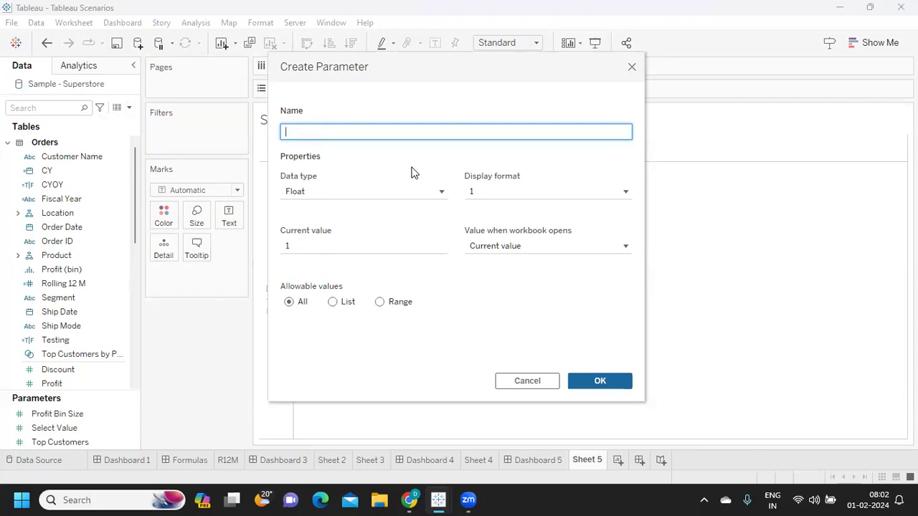
{"action": "type", "text": "Choose Calender"}
{"action": "left_click", "coordinate": [332, 301]}
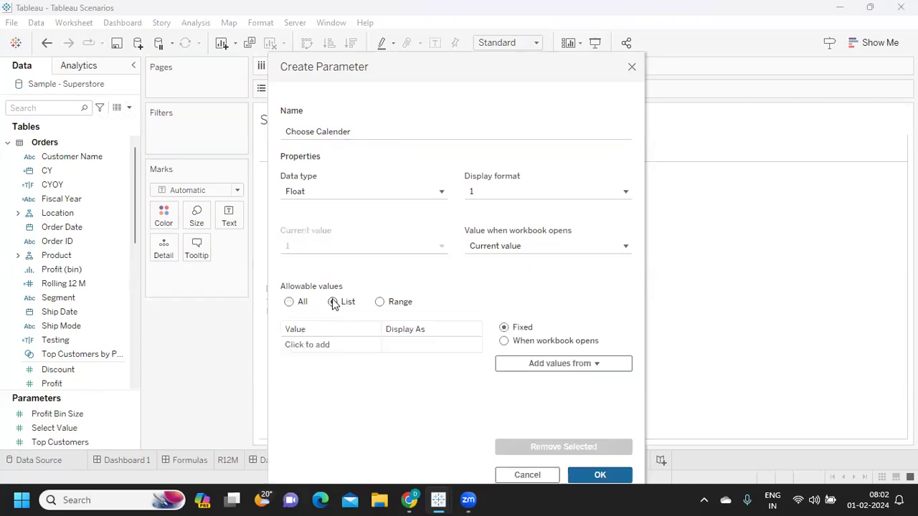
{"action": "left_click", "coordinate": [368, 199]}
{"action": "left_click", "coordinate": [330, 223]}
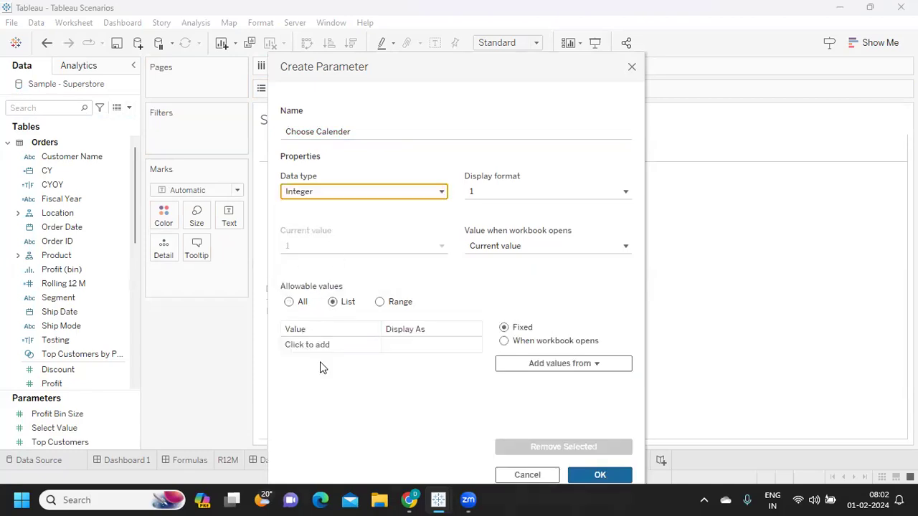
Add list values 1 'Calender' and 2 'fiscal Year' and create the parameter
{"action": "left_click", "coordinate": [310, 344]}
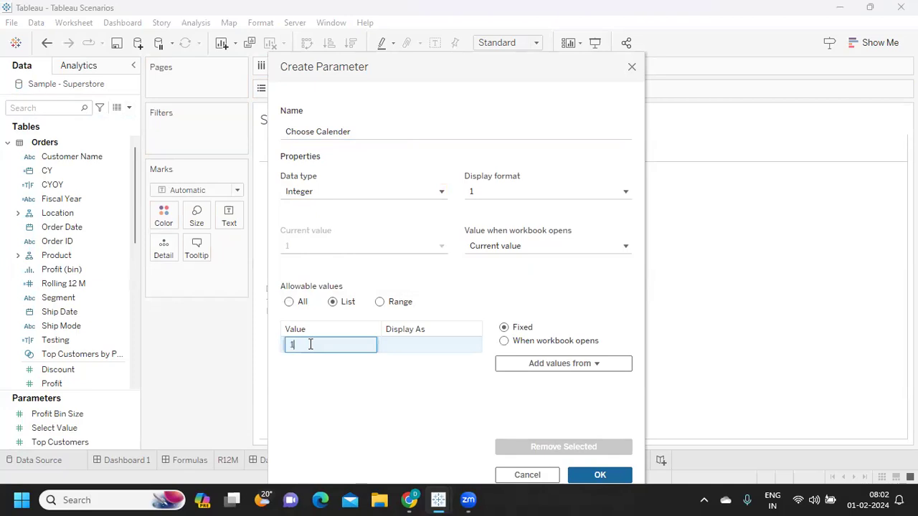
{"action": "type", "text": "1"}
{"action": "key", "text": "Return"}
{"action": "type", "text": "2"}
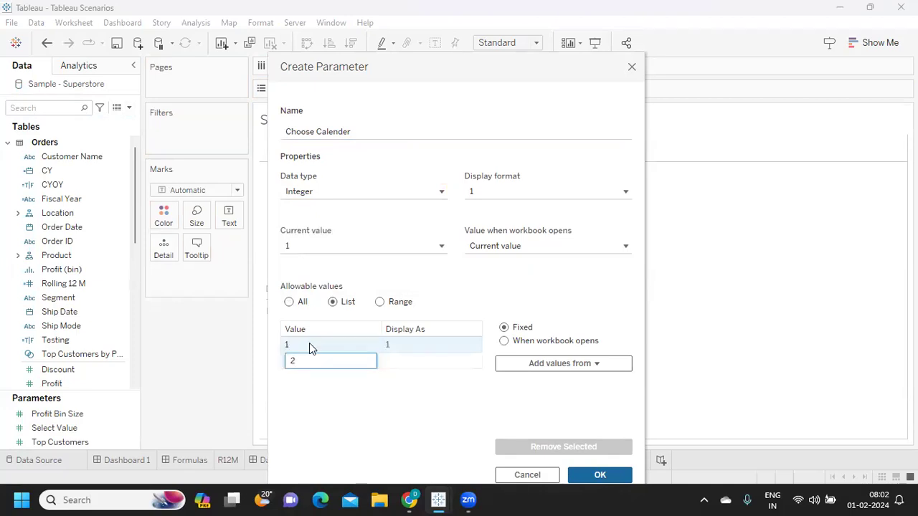
{"action": "left_click", "coordinate": [390, 347]}
{"action": "left_click", "coordinate": [411, 345]}
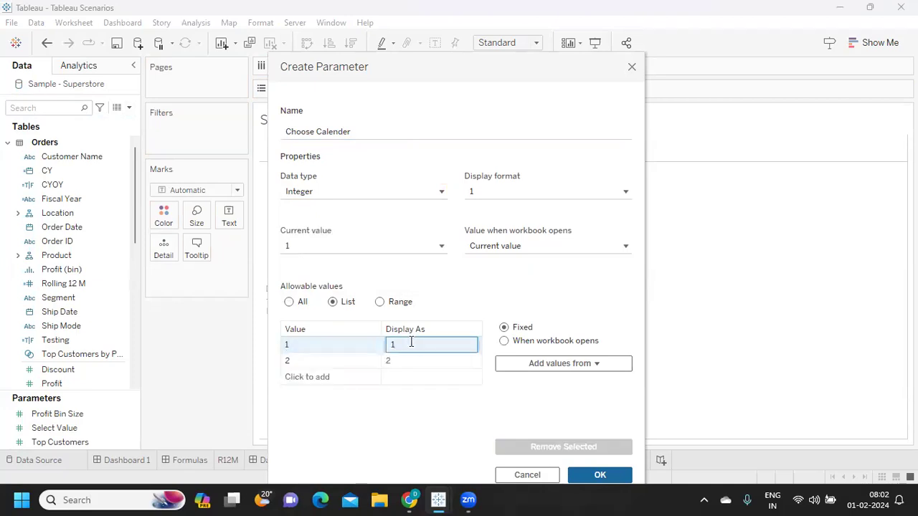
{"action": "key", "text": "BackSpace"}
{"action": "type", "text": "Calender"}
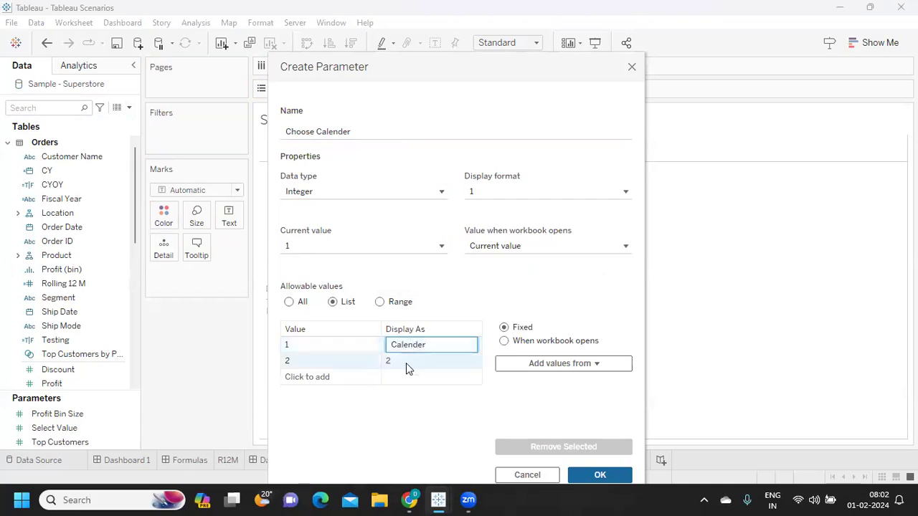
{"action": "left_click", "coordinate": [406, 363]}
{"action": "left_click", "coordinate": [405, 363]}
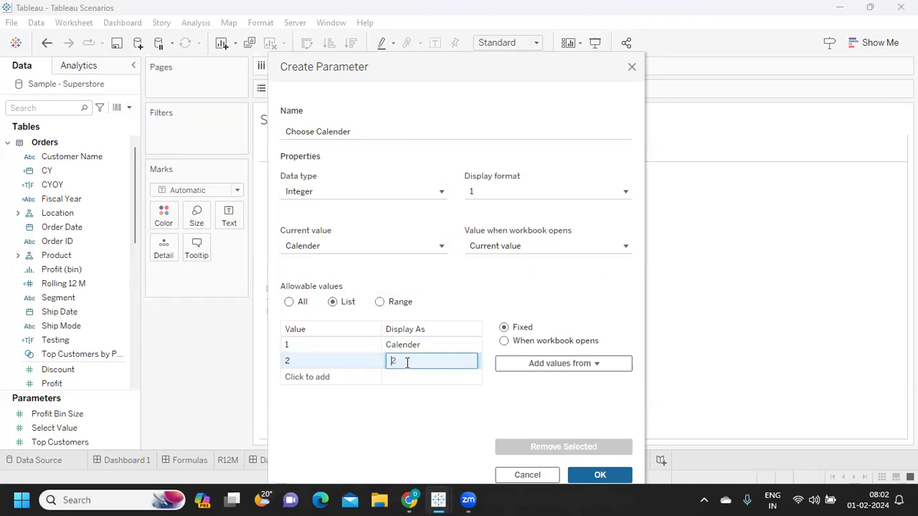
{"action": "type", "text": "fiscal Year"}
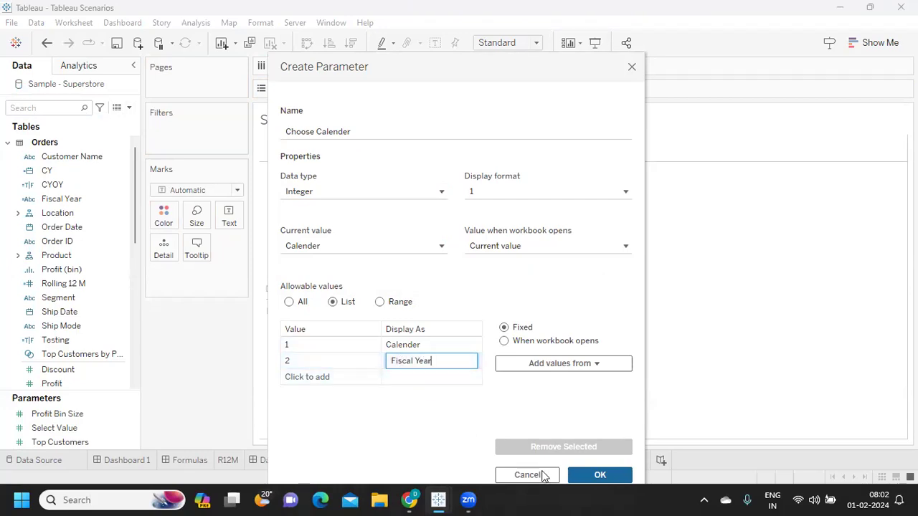
{"action": "left_click", "coordinate": [595, 474]}
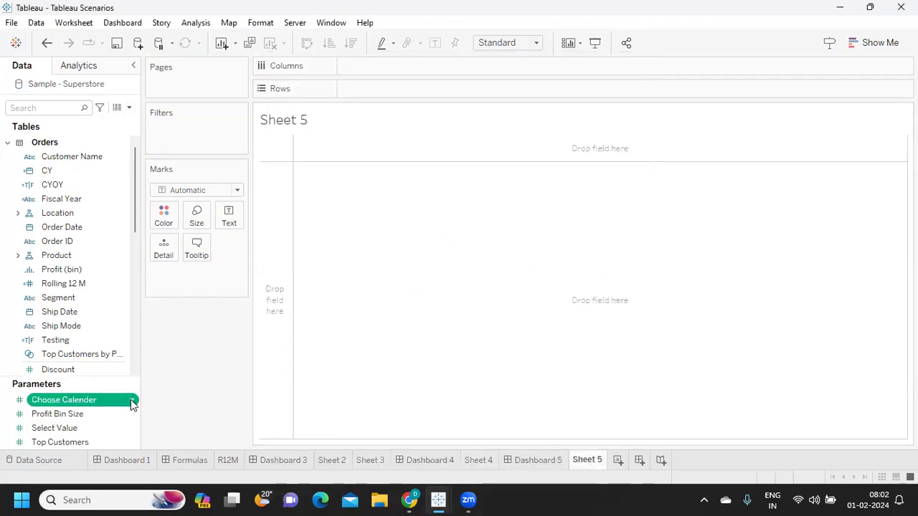
Show the Choose Calender control on the sheet and set it to Fiscal Year
{"action": "right_click", "coordinate": [131, 401]}
{"action": "left_click", "coordinate": [180, 175]}
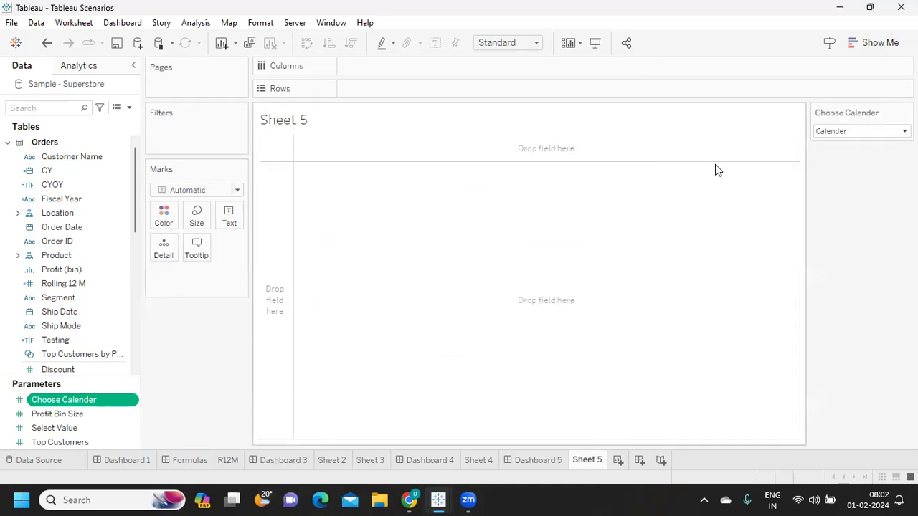
{"action": "left_click", "coordinate": [865, 133]}
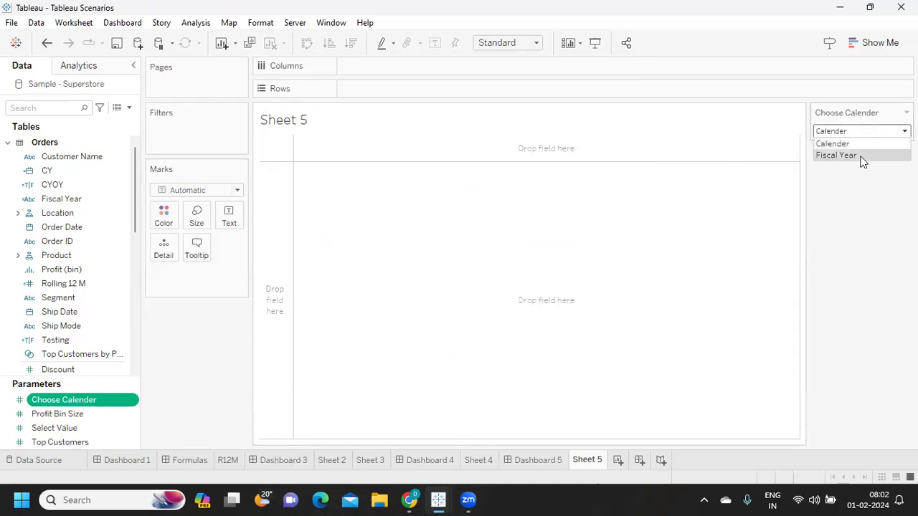
{"action": "left_click", "coordinate": [860, 154]}
{"action": "left_click", "coordinate": [859, 134]}
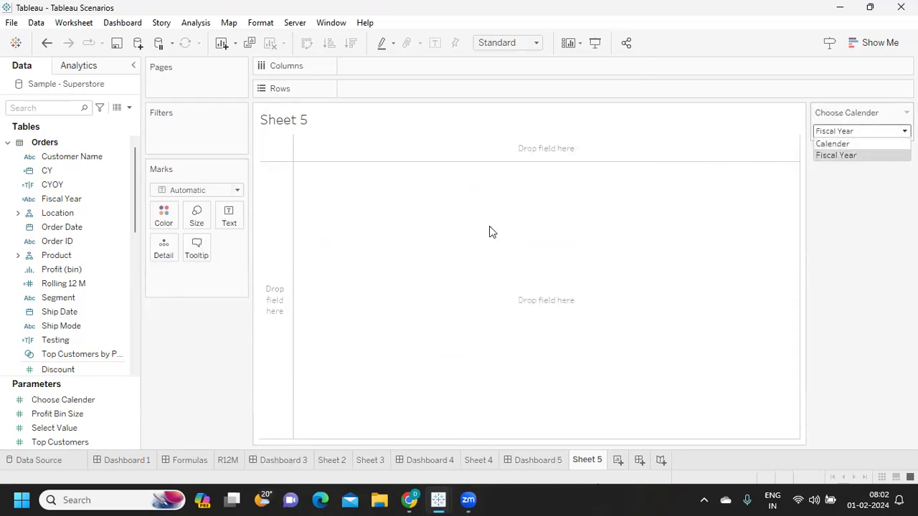
{"action": "left_click", "coordinate": [361, 228]}
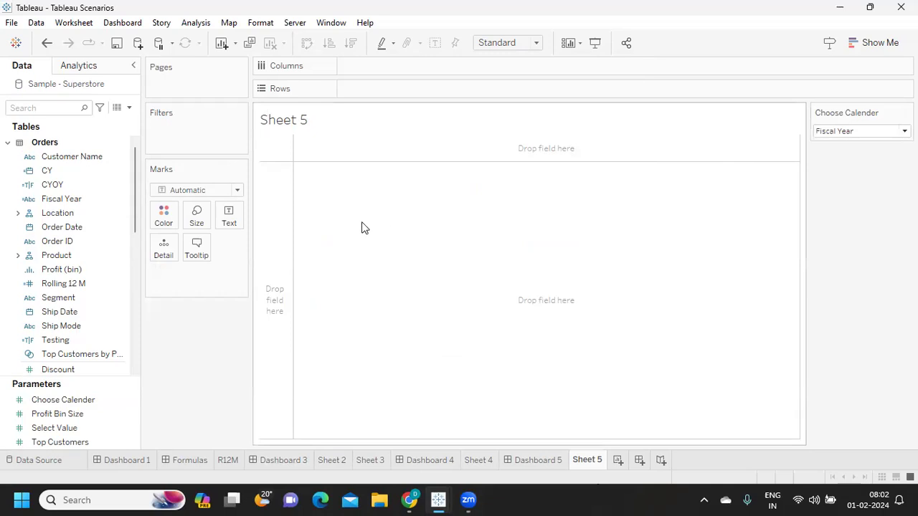
Create a calculated field p.Choose Calender starting with CASE [Choose Calender]
{"action": "left_click", "coordinate": [128, 112]}
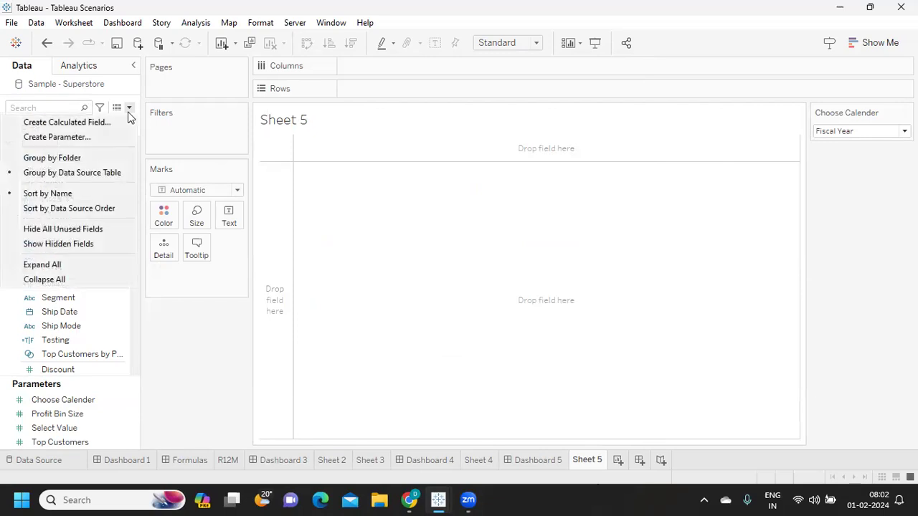
{"action": "left_click", "coordinate": [106, 120]}
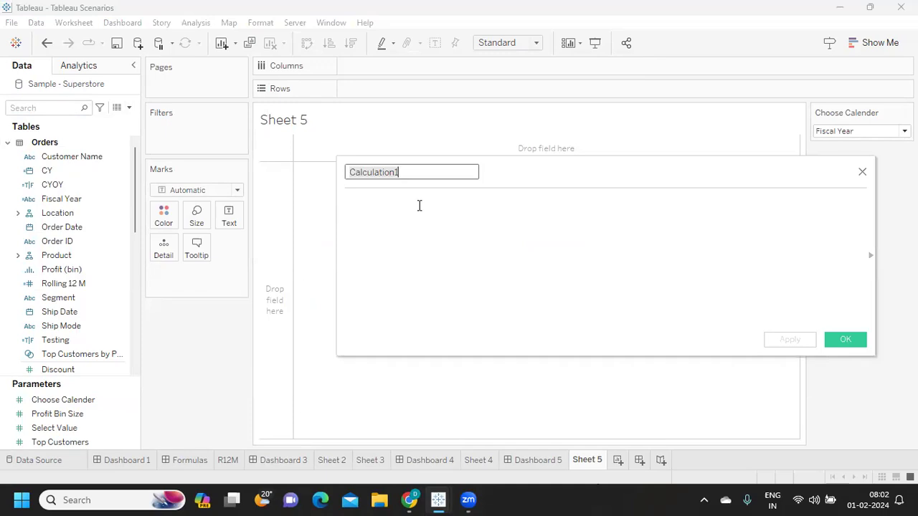
{"action": "type", "text": "p"}
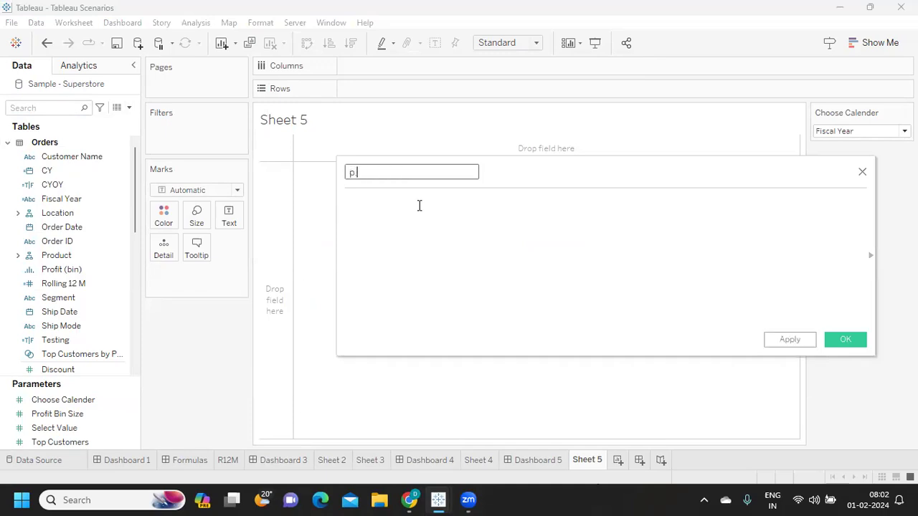
{"action": "type", "text": ".Choose Calender"}
{"action": "left_click", "coordinate": [419, 205]}
{"action": "type", "text": "if"}
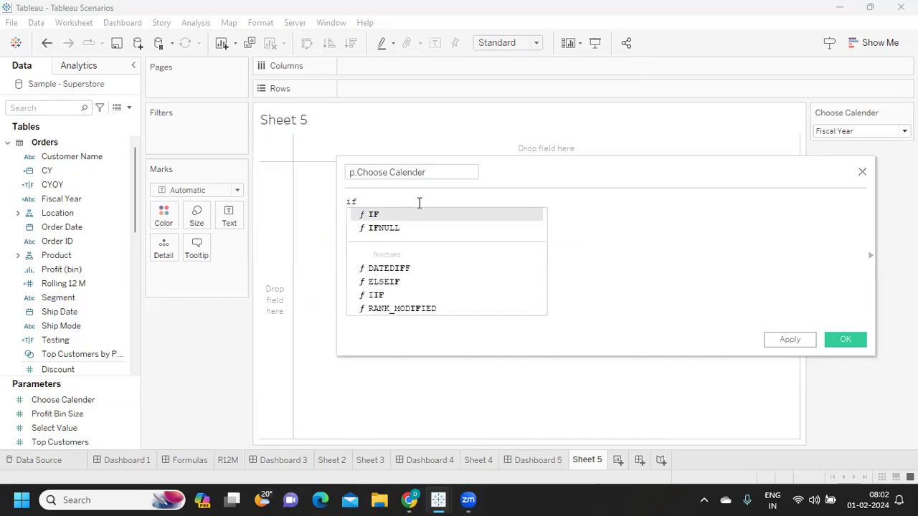
{"action": "key", "text": "BackSpace"}
{"action": "key", "text": "BackSpace"}
{"action": "type", "text": "cas"}
{"action": "key", "text": "Return"}
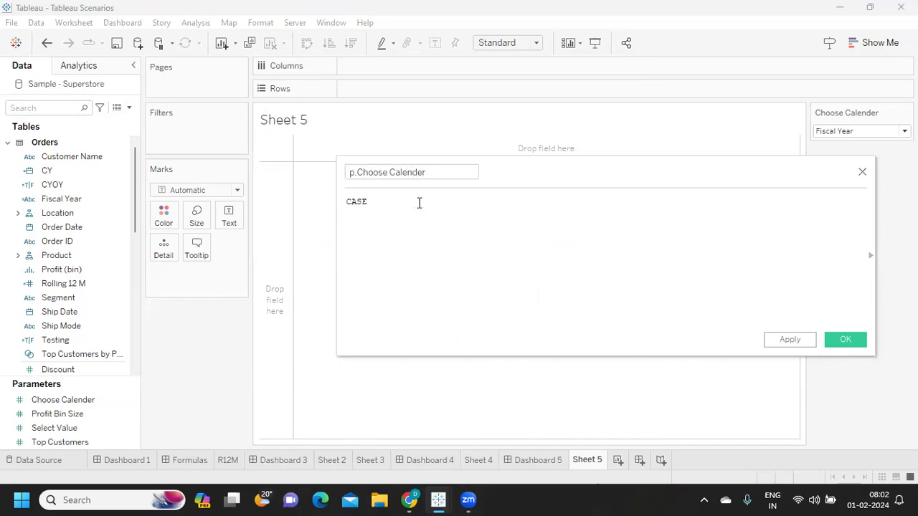
{"action": "type", "text": "choo"}
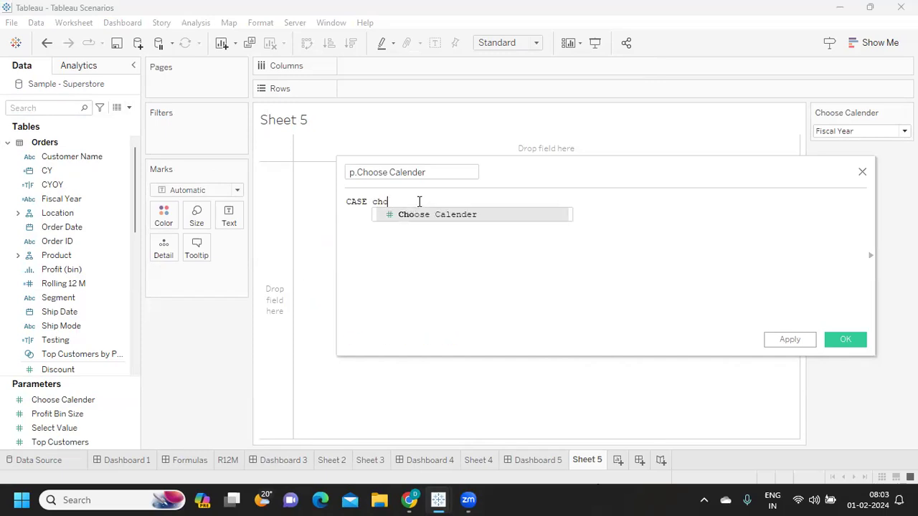
{"action": "key", "text": "Return"}
{"action": "key", "text": "Return"}
Add the line WHEN 1 THEN [Fiscal Year] to the formula
{"action": "type", "text": "w"}
{"action": "key", "text": "Return"}
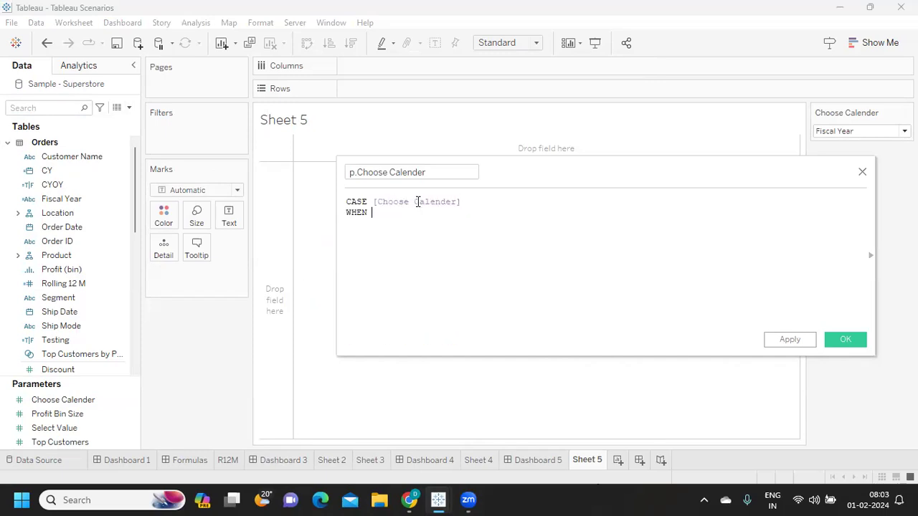
{"action": "type", "text": "1 th"}
{"action": "key", "text": "Return"}
{"action": "type", "text": "fi"}
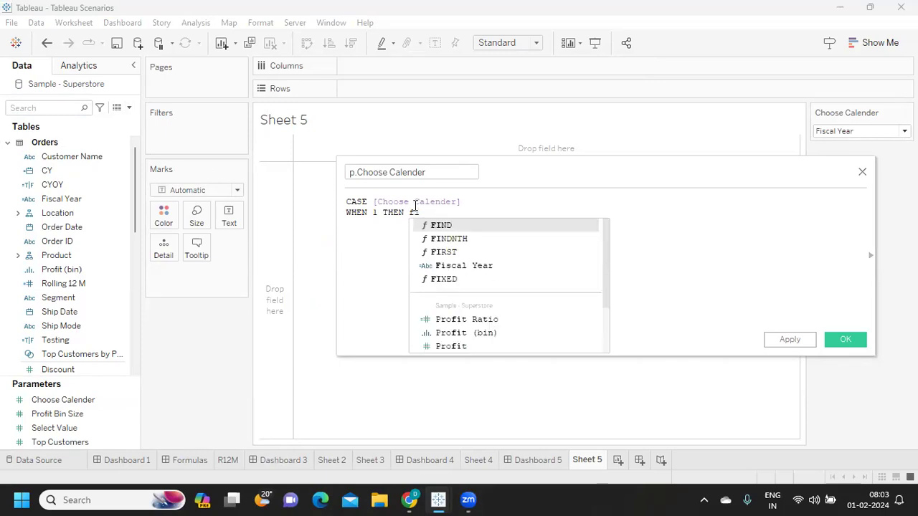
{"action": "key", "text": "Down"}
{"action": "key", "text": "Down"}
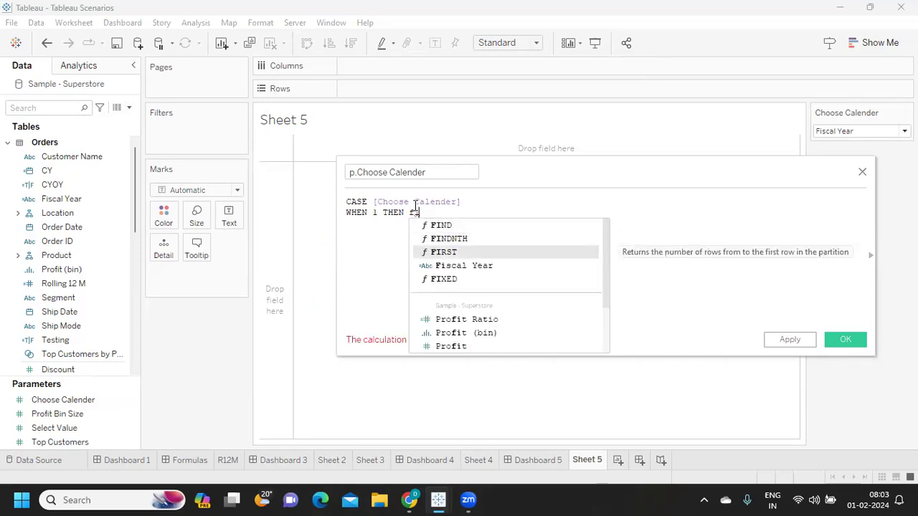
{"action": "key", "text": "Down"}
{"action": "key", "text": "Return"}
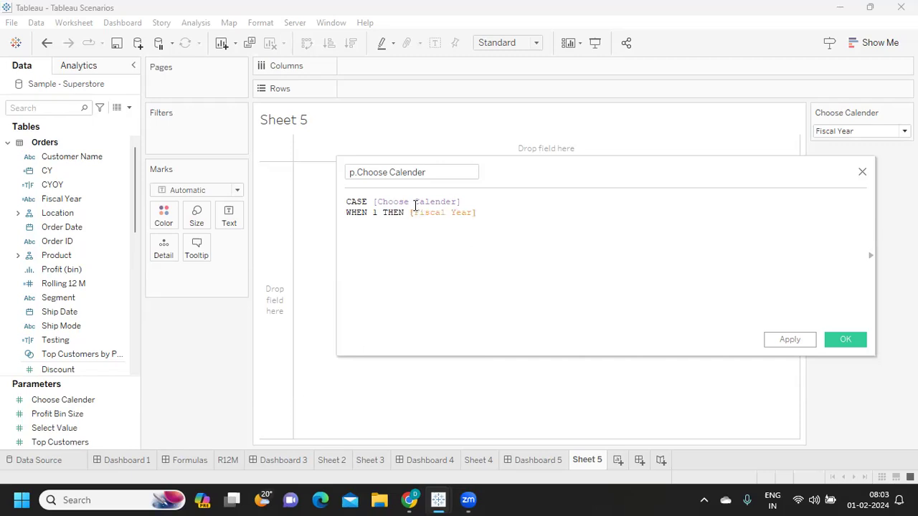
Add WHEN 2 THEN YEAR([Order Date]) and close the formula with END
{"action": "type", "text": "WHEN 2t"}
{"action": "key", "text": "BackSpace"}
{"action": "type", "text": "THENyea"}
{"action": "key", "text": "Return"}
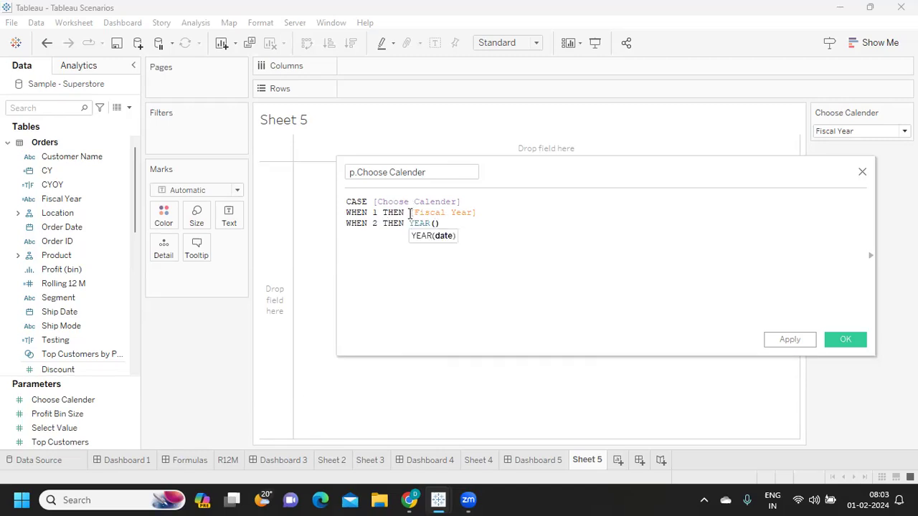
{"action": "type", "text": "ord"}
{"action": "key", "text": "Return"}
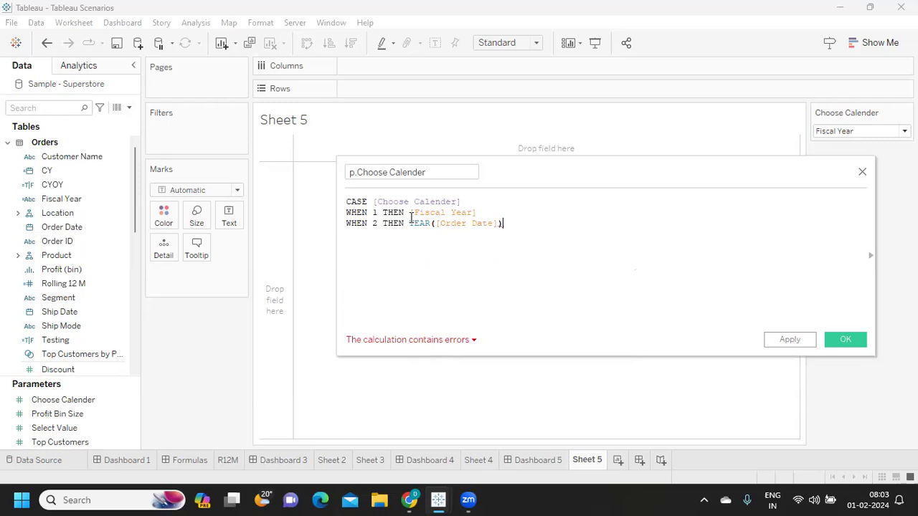
{"action": "key", "text": "Return"}
{"action": "type", "text": "end"}
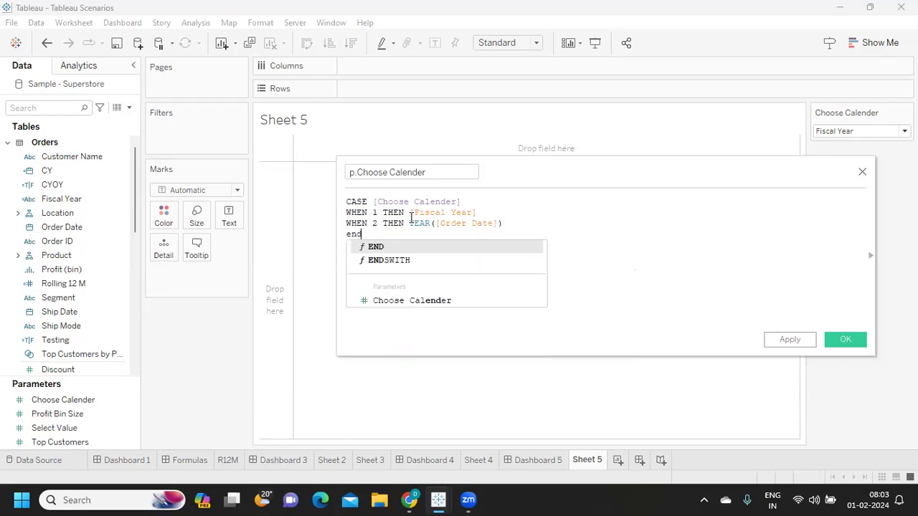
{"action": "key", "text": "Return"}
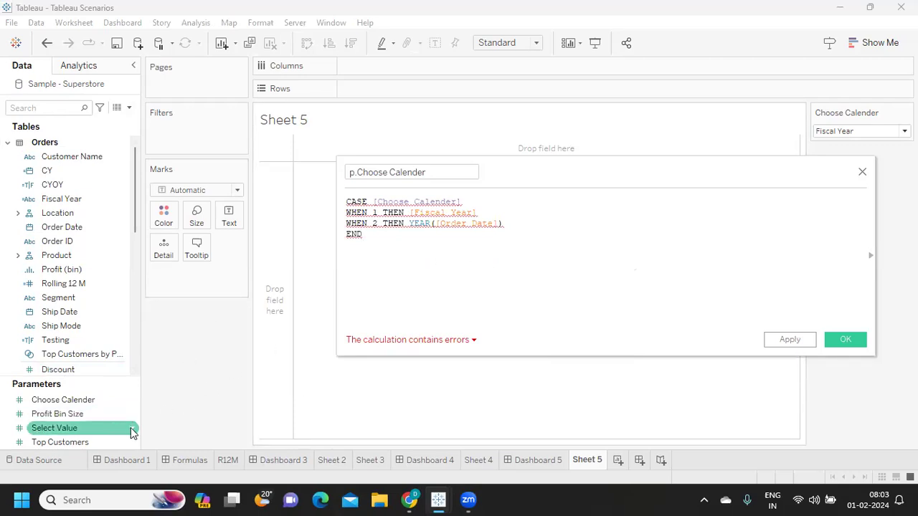
Review the Choose Calender parameter's values beside the formula, then close its settings
{"action": "right_click", "coordinate": [136, 400]}
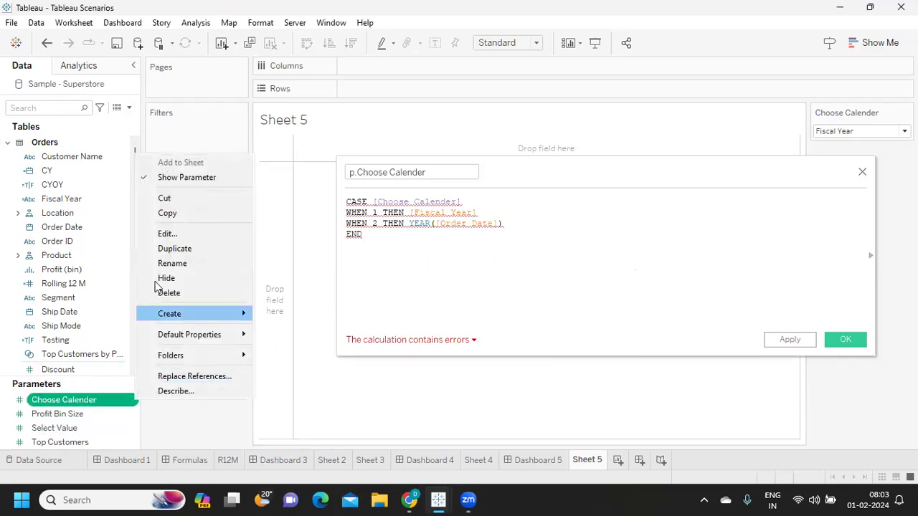
{"action": "left_click", "coordinate": [167, 235]}
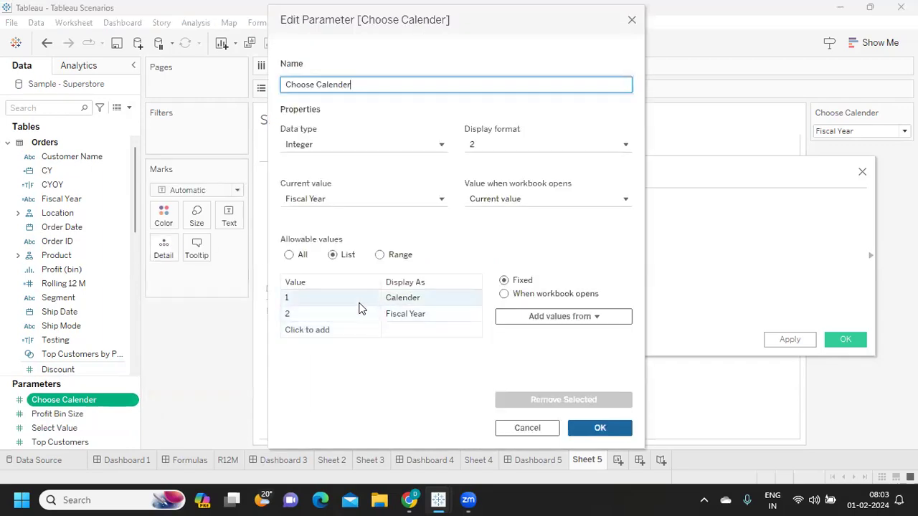
{"action": "left_click_drag", "start_coordinate": [506, 20], "coordinate": [195, 72]}
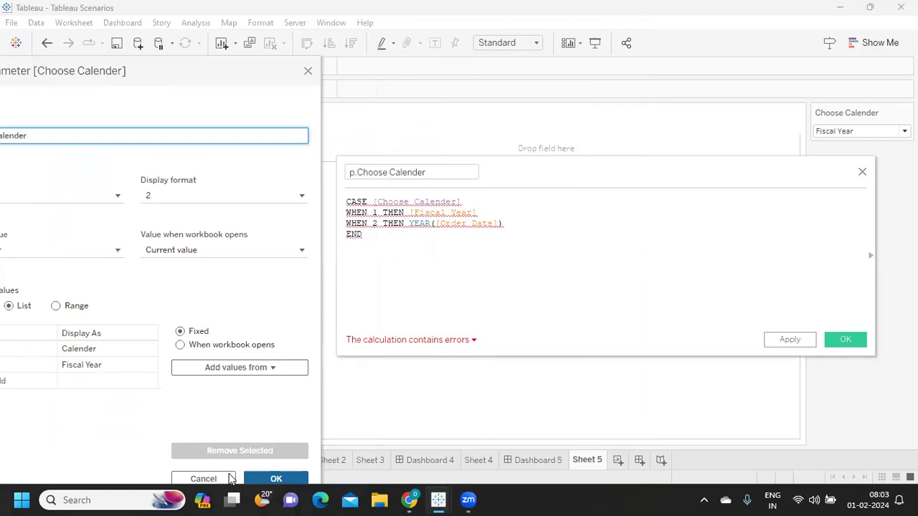
{"action": "left_click", "coordinate": [262, 478]}
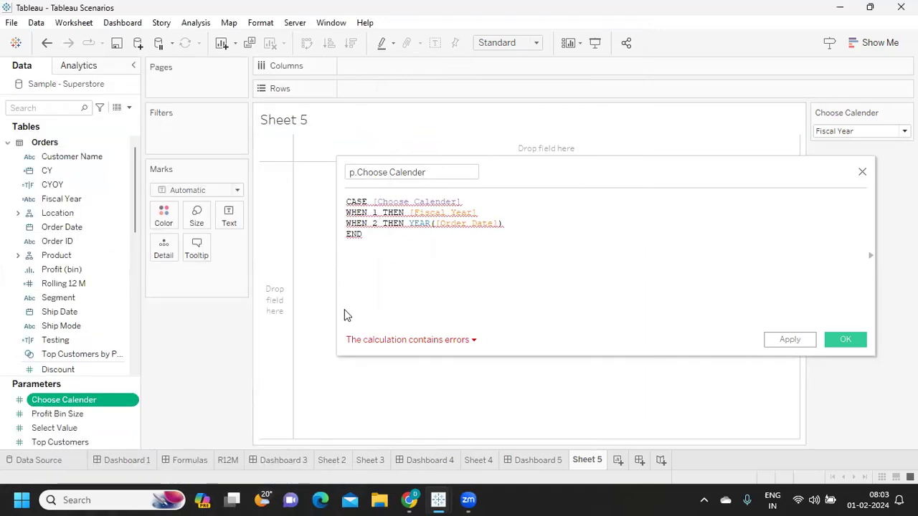
Swap the WHEN values to 2 and 1, wrap YEAR([Order Date]) in STR(), and save
{"action": "double_click", "coordinate": [376, 213]}
{"action": "type", "text": "2"}
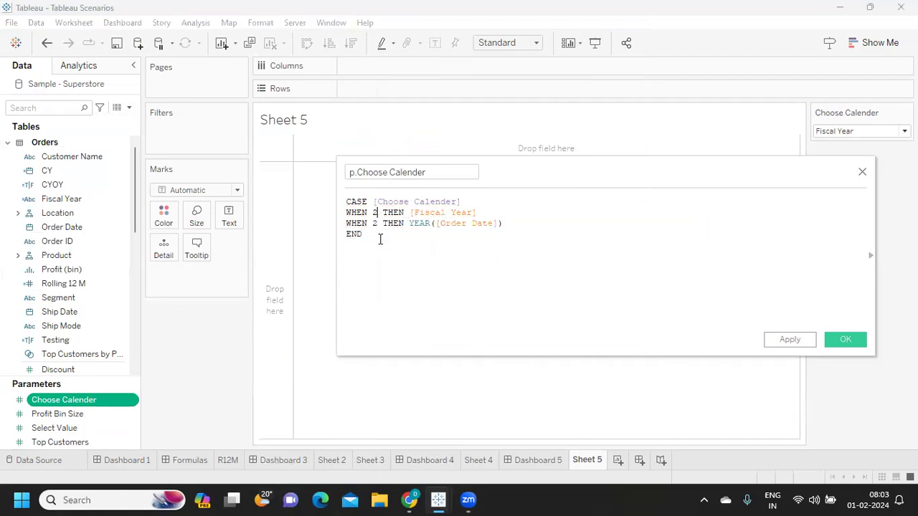
{"action": "double_click", "coordinate": [374, 223]}
{"action": "type", "text": "1"}
{"action": "left_click", "coordinate": [373, 257]}
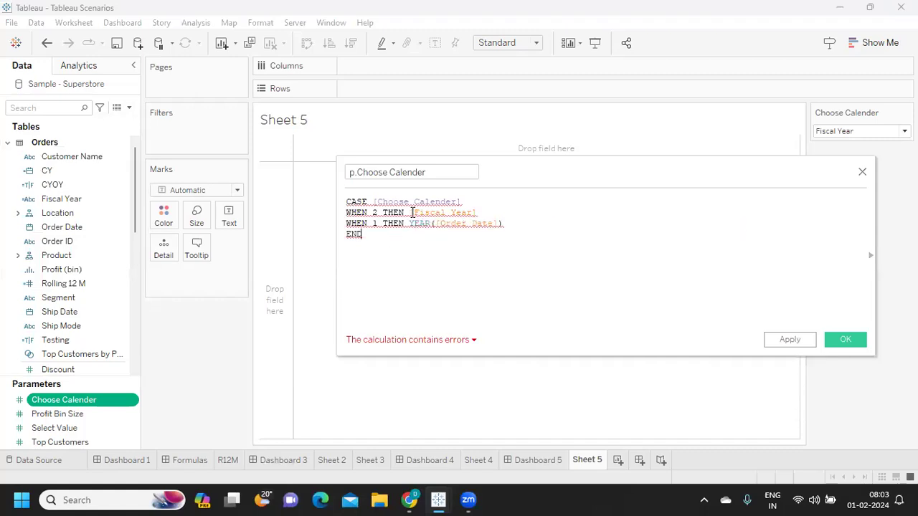
{"action": "left_click_drag", "start_coordinate": [411, 213], "coordinate": [481, 212]}
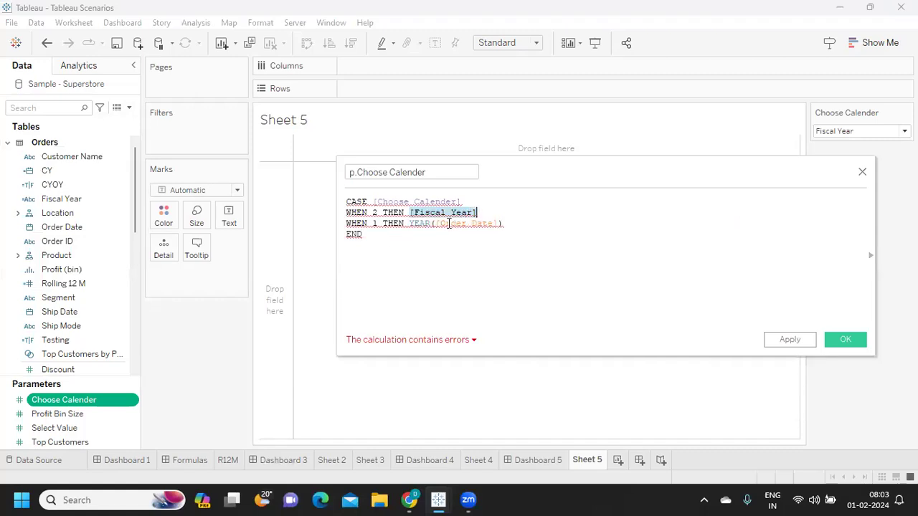
{"action": "left_click", "coordinate": [408, 224]}
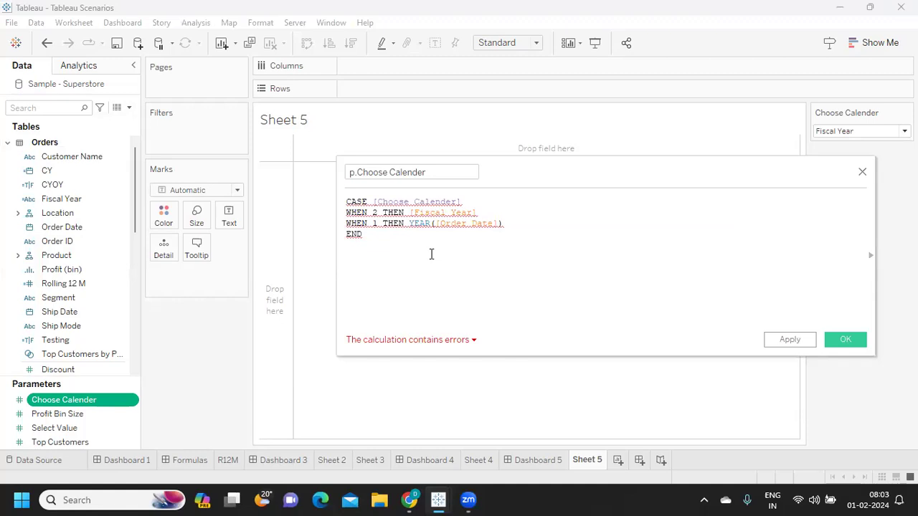
{"action": "type", "text": "STR"}
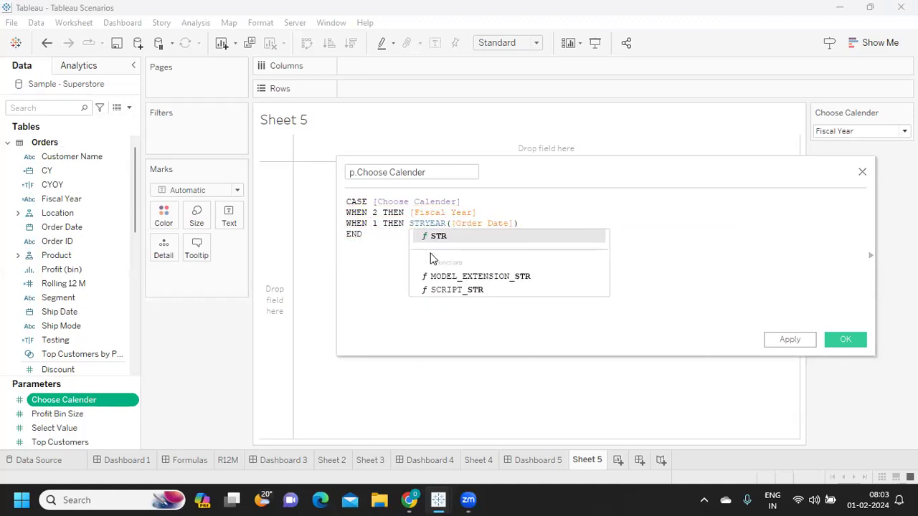
{"action": "type", "text": "("}
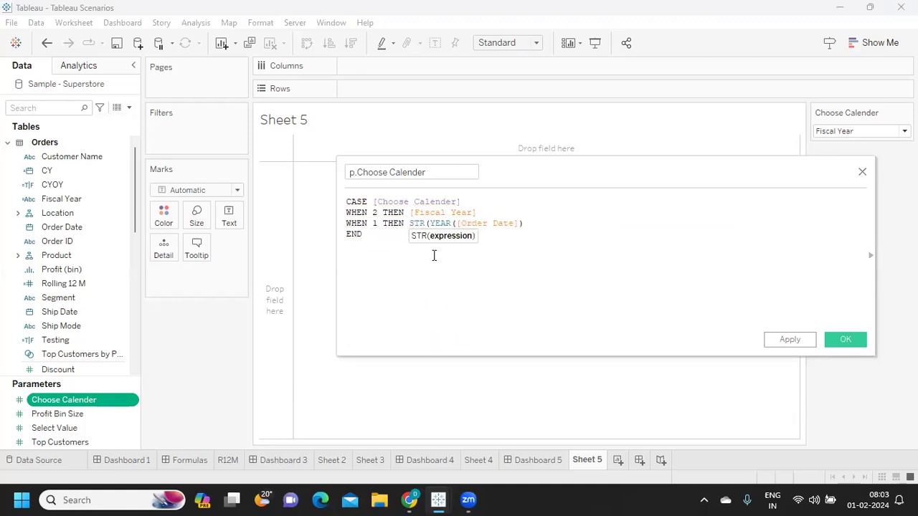
{"action": "type", "text": ")"}
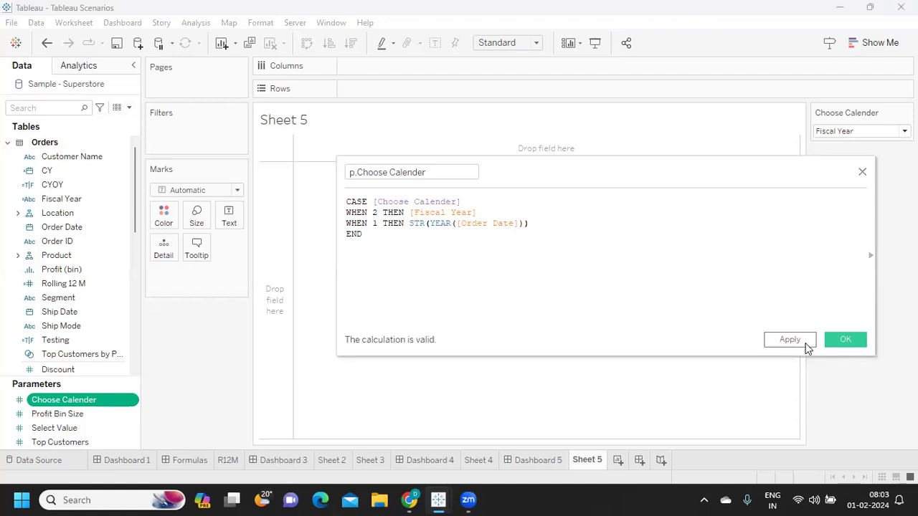
{"action": "left_click", "coordinate": [841, 339]}
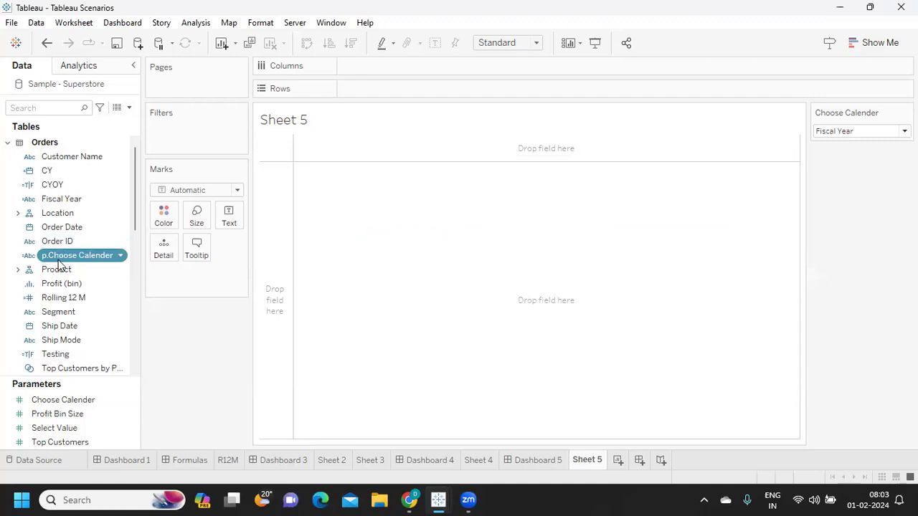
Put p.Choose Calender on Rows and SUM(Sales) on Text in Sheet 5
{"action": "left_click_drag", "start_coordinate": [62, 257], "coordinate": [372, 92]}
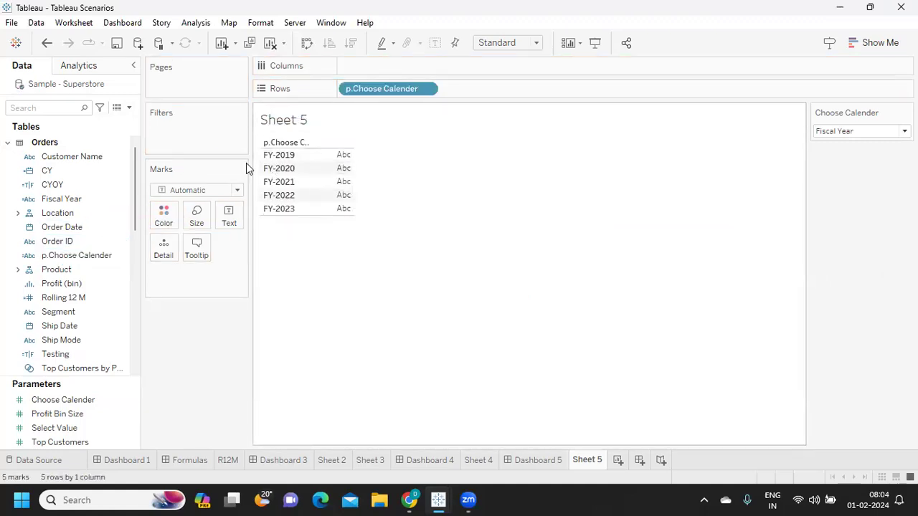
{"action": "left_click", "coordinate": [80, 107]}
{"action": "type", "text": "SA"}
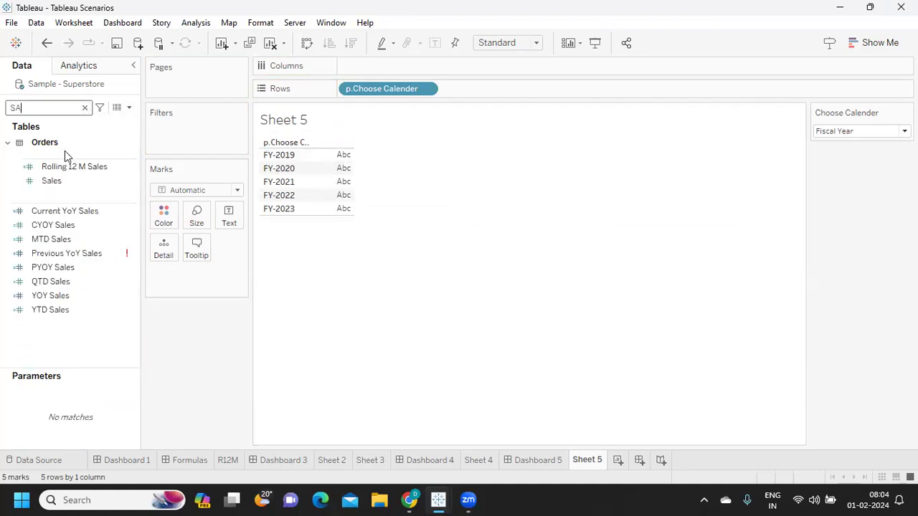
{"action": "left_click_drag", "start_coordinate": [52, 180], "coordinate": [230, 219]}
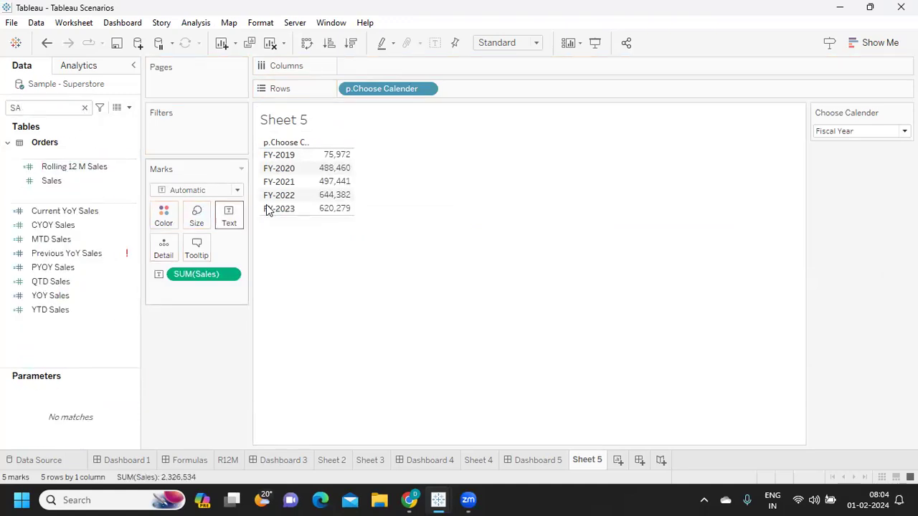
Switch Choose Calender to Calender, then back to Fiscal Year to compare views
{"action": "left_click", "coordinate": [846, 132]}
{"action": "left_click", "coordinate": [846, 143]}
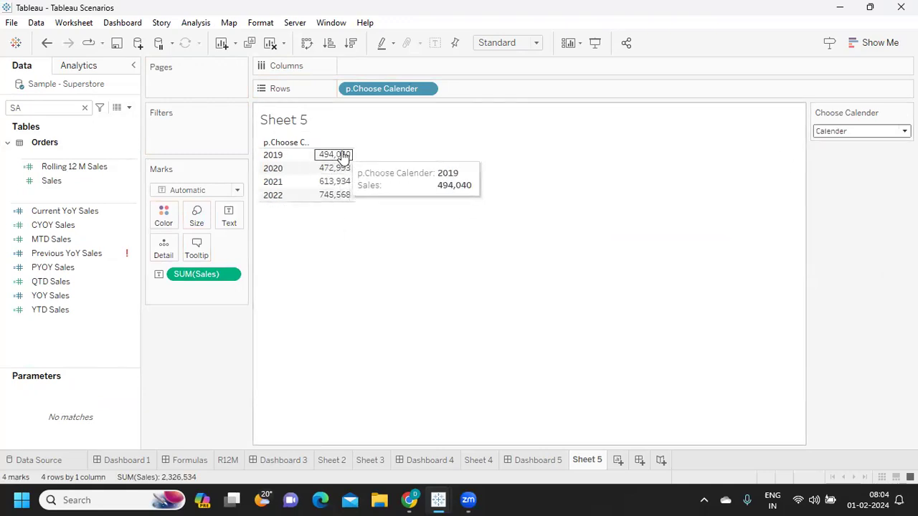
{"action": "left_click", "coordinate": [834, 132]}
{"action": "left_click", "coordinate": [833, 153]}
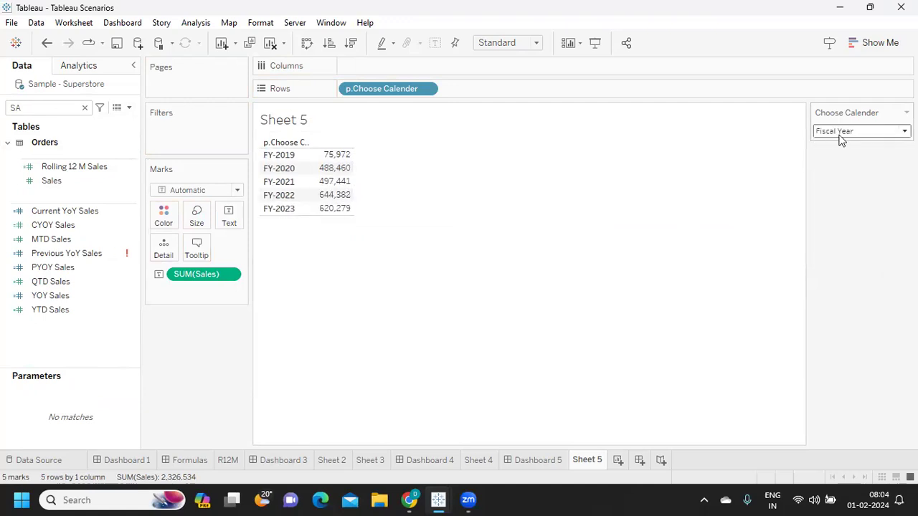
{"action": "left_click", "coordinate": [838, 134]}
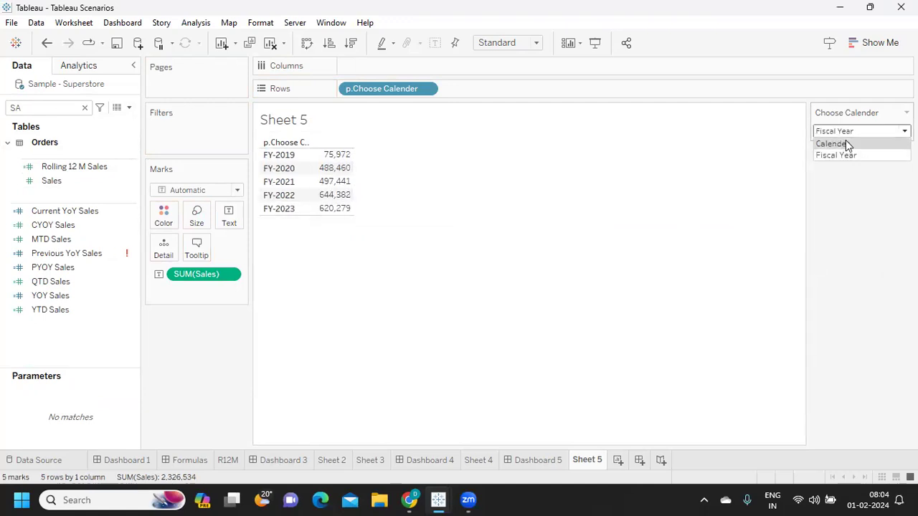